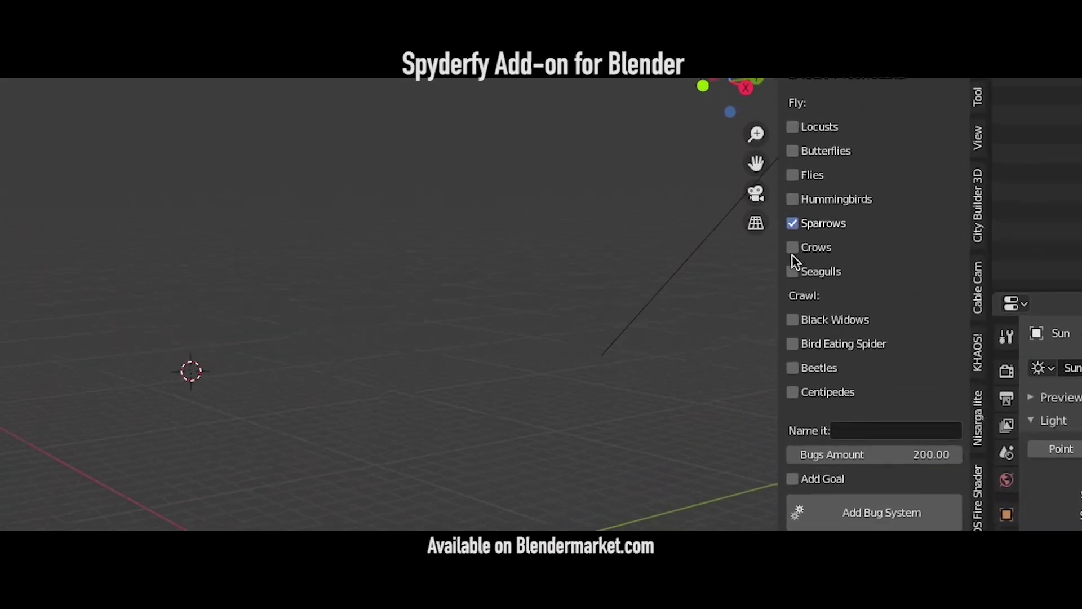
# Tick the Crows and Seagulls bug types and delete the default camera, cube and light.
pyautogui.click(795, 216)
pyautogui.click(799, 311)
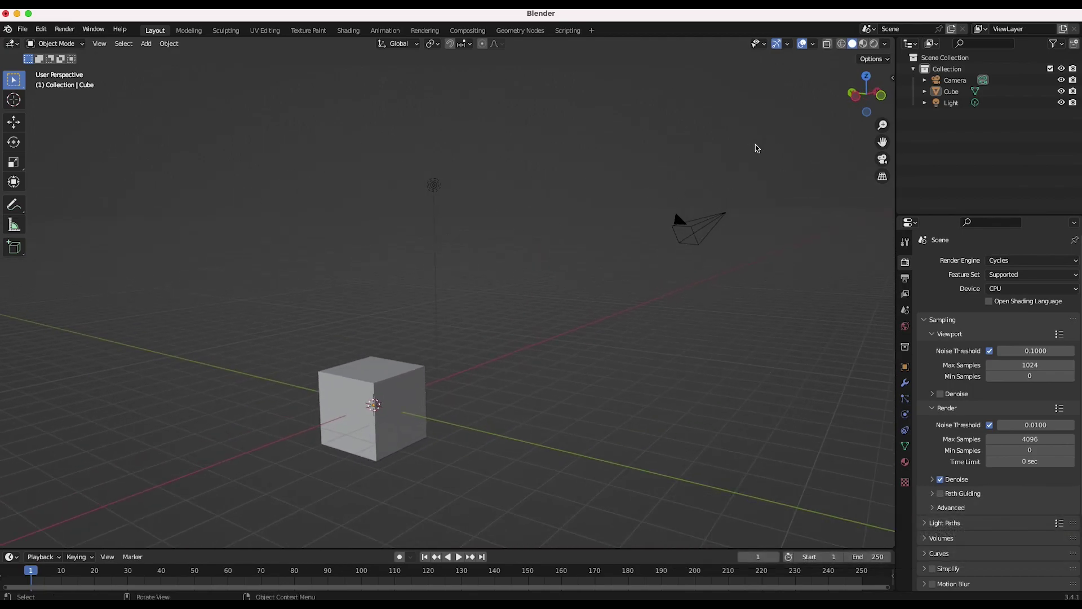
pyautogui.moveTo(771, 138); pyautogui.dragTo(220, 461)
pyautogui.press('Delete')
pyautogui.keyDown('shift'); pyautogui.hscroll(-5, 479, 304); pyautogui.keyUp('shift')
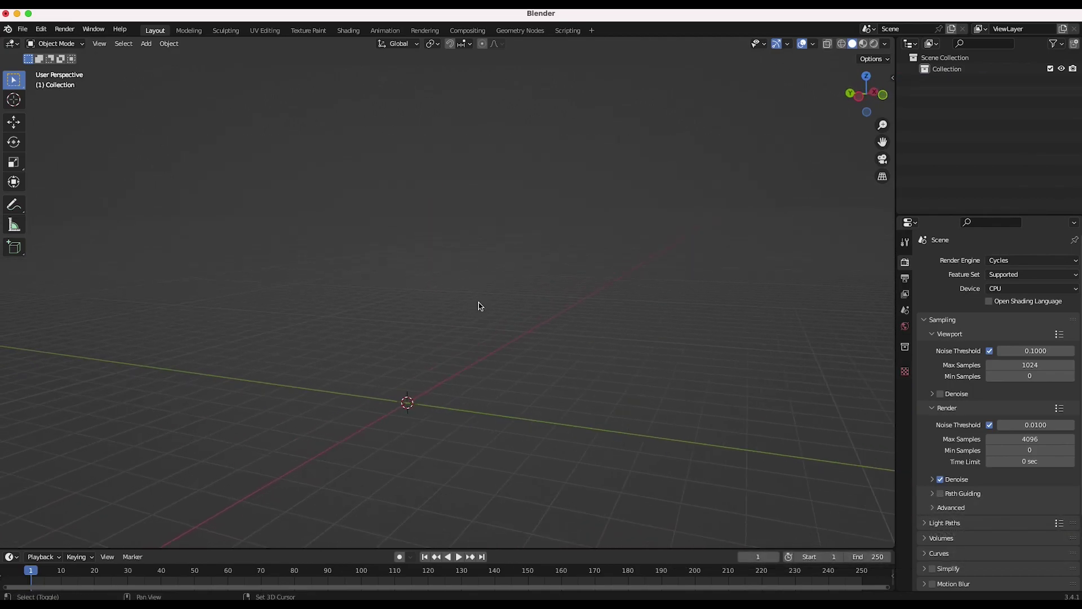
# In the widened Spyderfy side panel, name the new bug system 'swarm'.
pyautogui.click(893, 77)
pyautogui.click(889, 191)
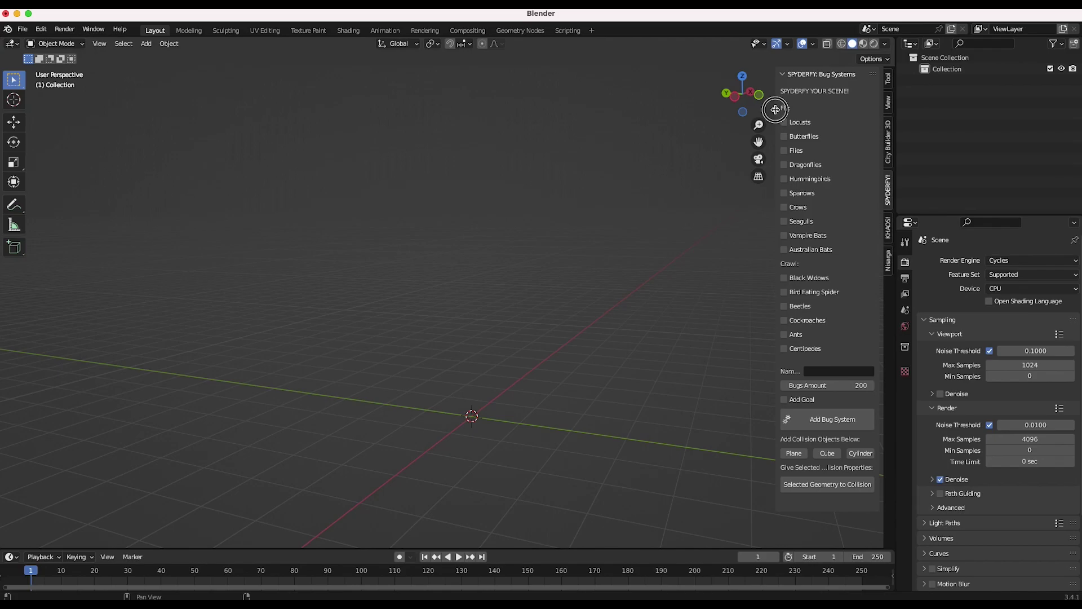
pyautogui.moveTo(778, 111); pyautogui.dragTo(748, 110)
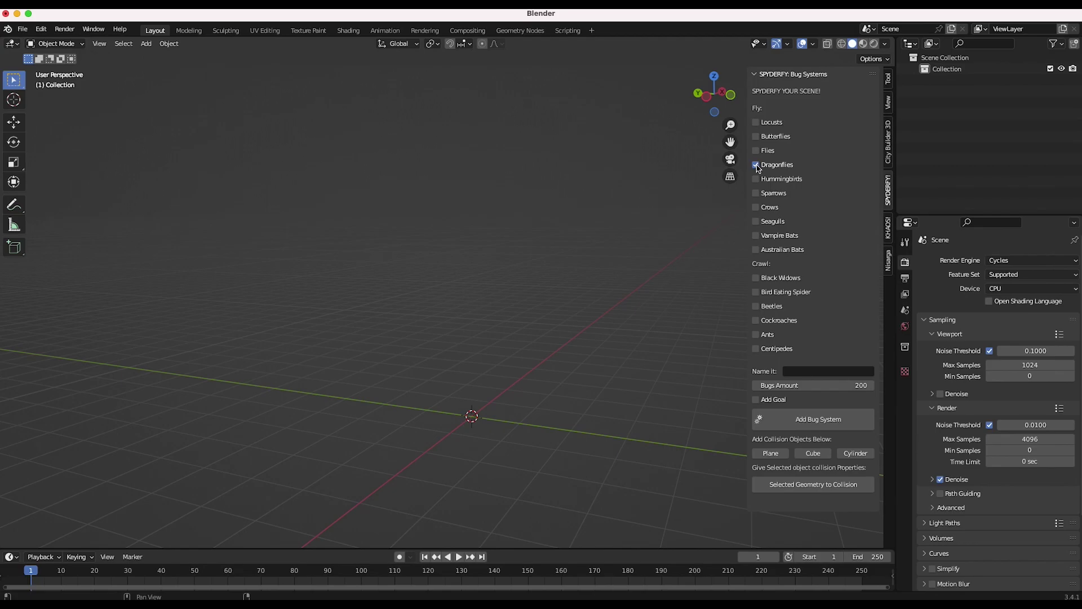
pyautogui.click(792, 371)
pyautogui.write('swarm')
pyautogui.press('Return')
# Create the dragonfly bug system with its goal, start playback, and reposition the goal empty.
pyautogui.click(810, 425)
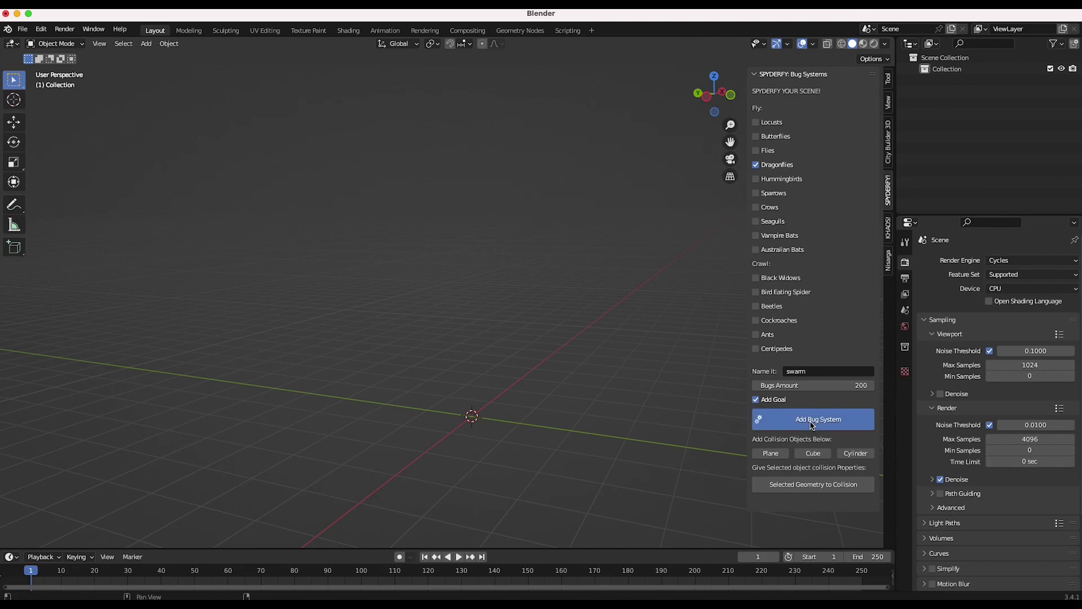
pyautogui.click(426, 558)
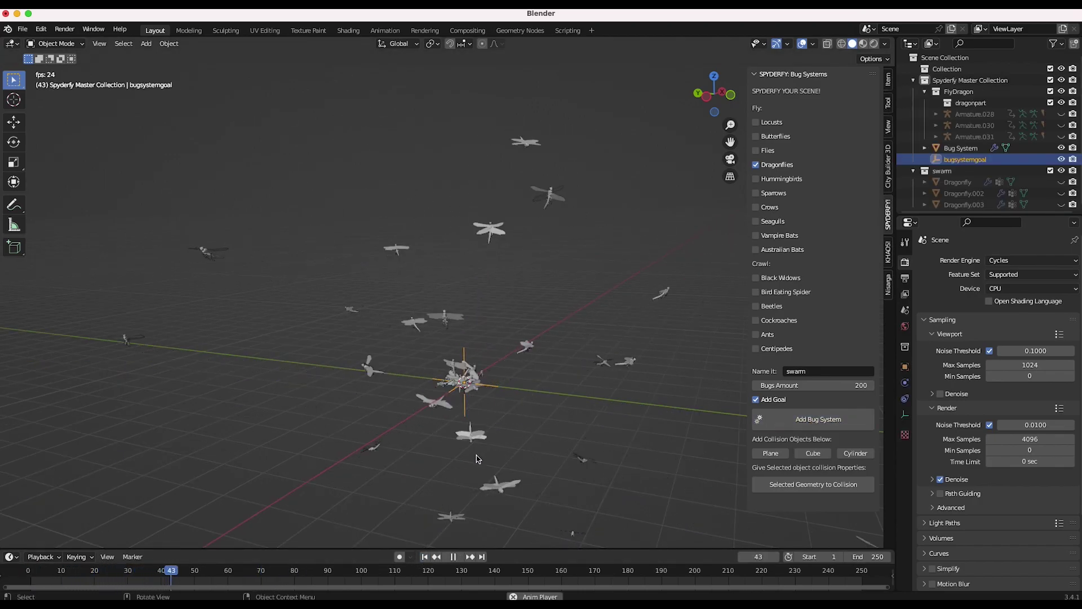
pyautogui.press('g')
pyautogui.click(273, 243)
pyautogui.scroll(-4, 273, 242)
pyautogui.press('g')
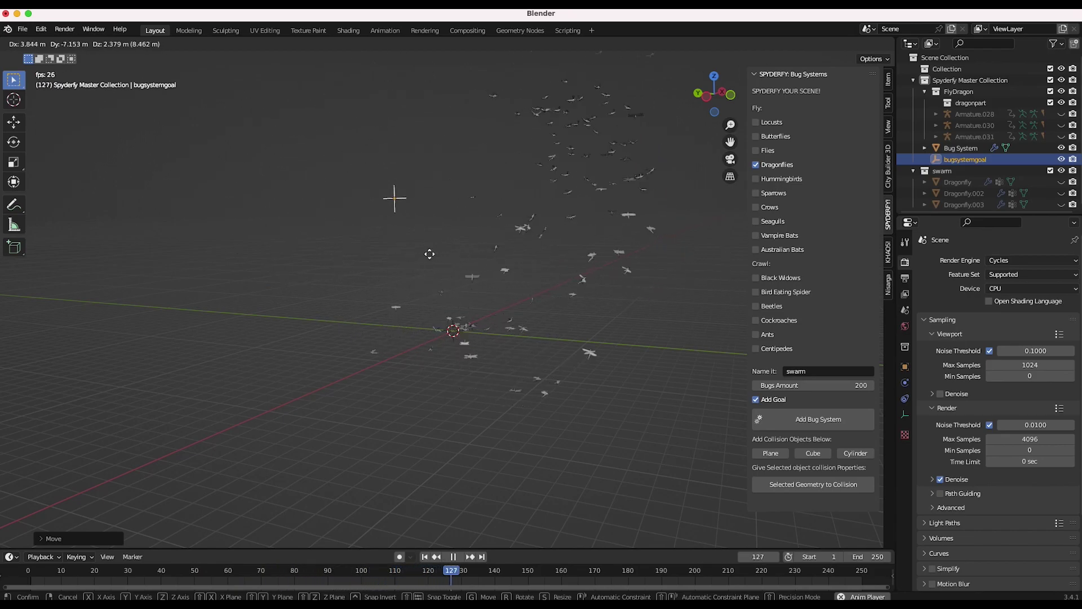
pyautogui.click(300, 256)
# Inspect the emitter's particle physics settings and expand the Boid Brain rules.
pyautogui.moveTo(300, 256); pyautogui.dragTo(495, 316, button='middle')
pyautogui.click(495, 317)
pyautogui.click(905, 399)
pyautogui.scroll(-1, 953, 406)
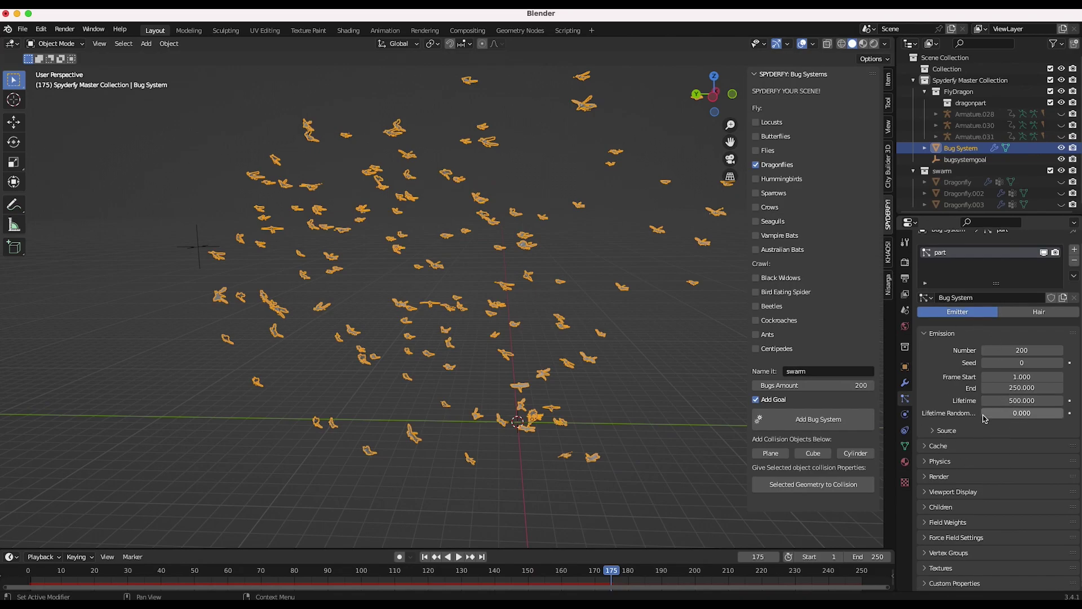
pyautogui.click(934, 465)
pyautogui.scroll(-5, 935, 468)
pyautogui.click(934, 466)
pyautogui.scroll(-4, 987, 389)
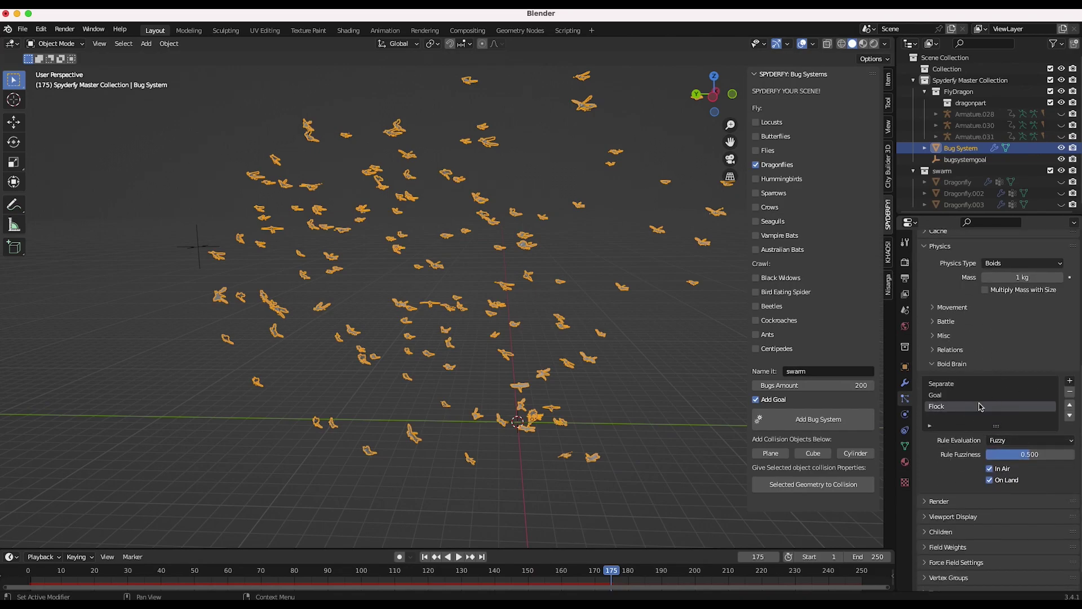
# Replay from frame one, move the goal empty to -5.08, 12.31, 13.54 m, and hide the sidebar.
pyautogui.hotkey('shift', 'Left')
pyautogui.press('space')
pyautogui.click(507, 290)
pyautogui.press('g')
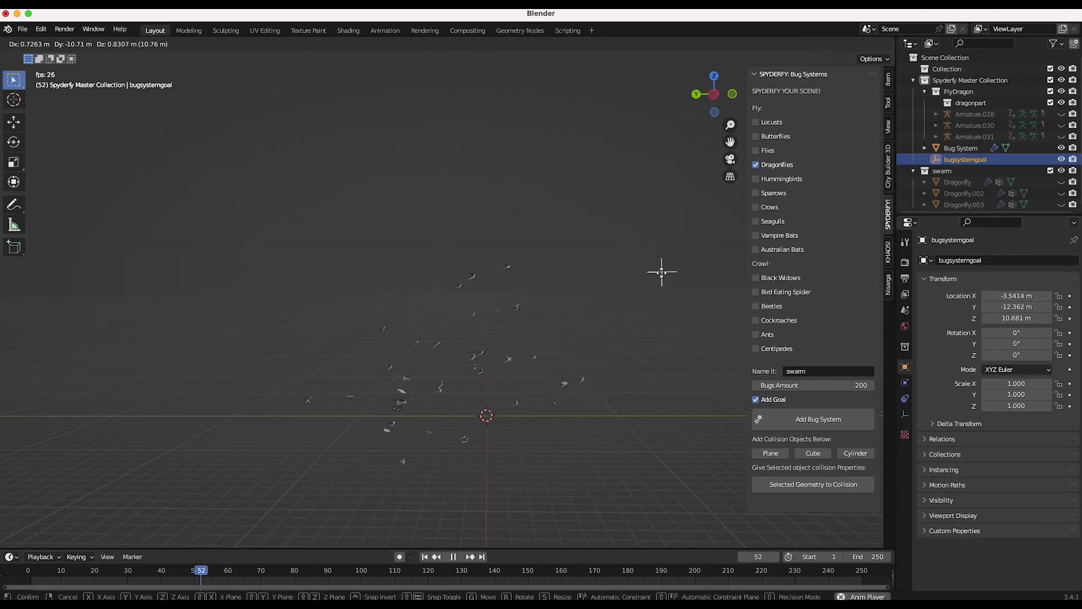
pyautogui.click(306, 243)
pyautogui.press('space')
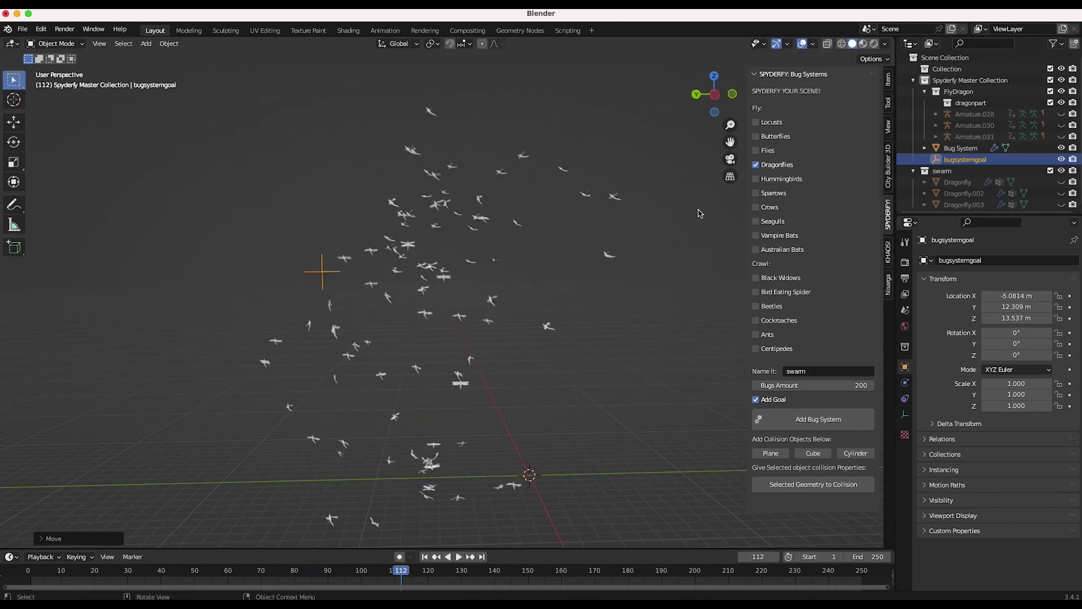
pyautogui.press('n')
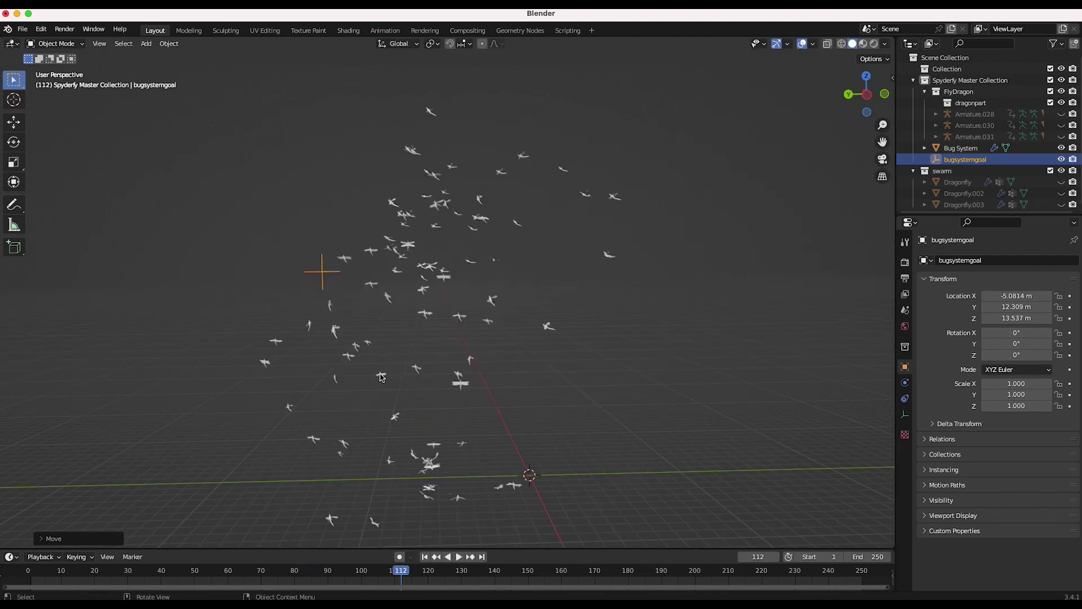
pyautogui.moveTo(383, 377); pyautogui.dragTo(492, 312, button='middle')
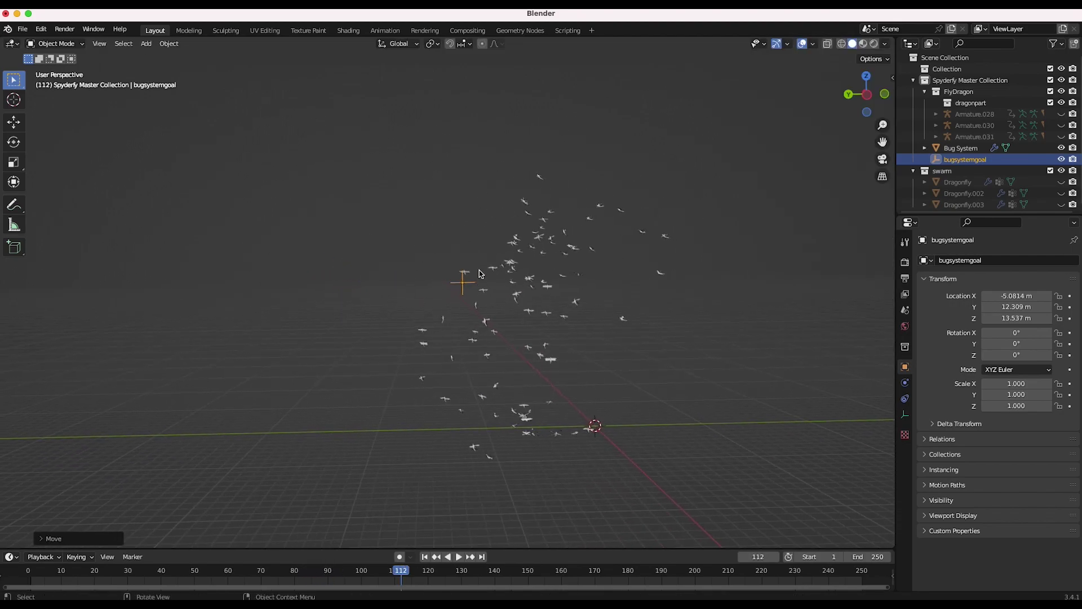
# Shrink the swarm emitter and move it off to the right of the origin.
pyautogui.click(599, 434)
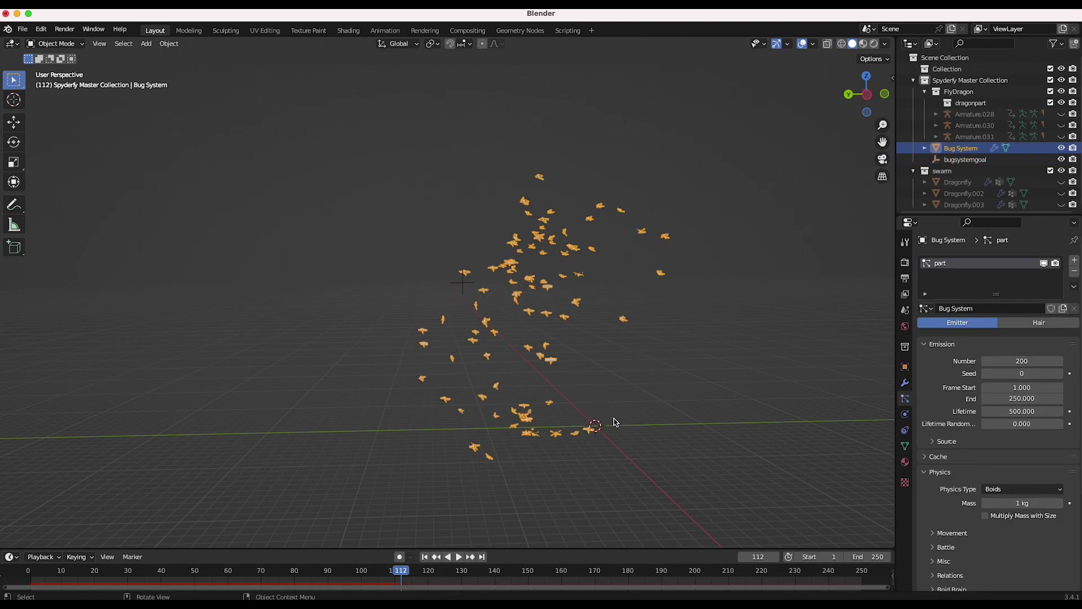
pyautogui.press('s')
pyautogui.click(471, 497)
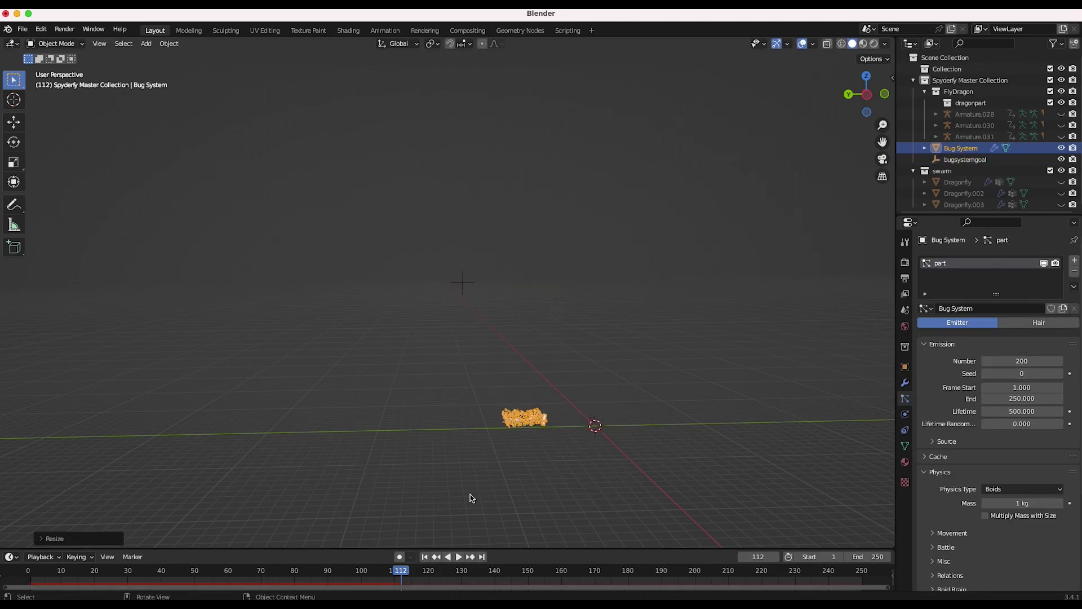
pyautogui.press('g')
pyautogui.click(599, 472)
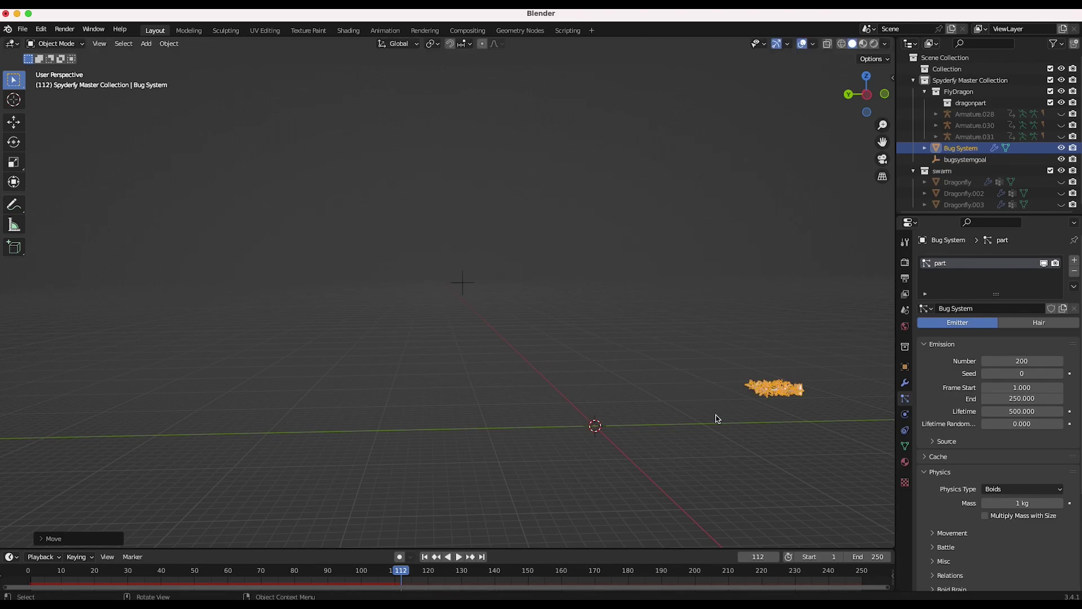
pyautogui.moveTo(717, 401); pyautogui.dragTo(649, 377, button='middle')
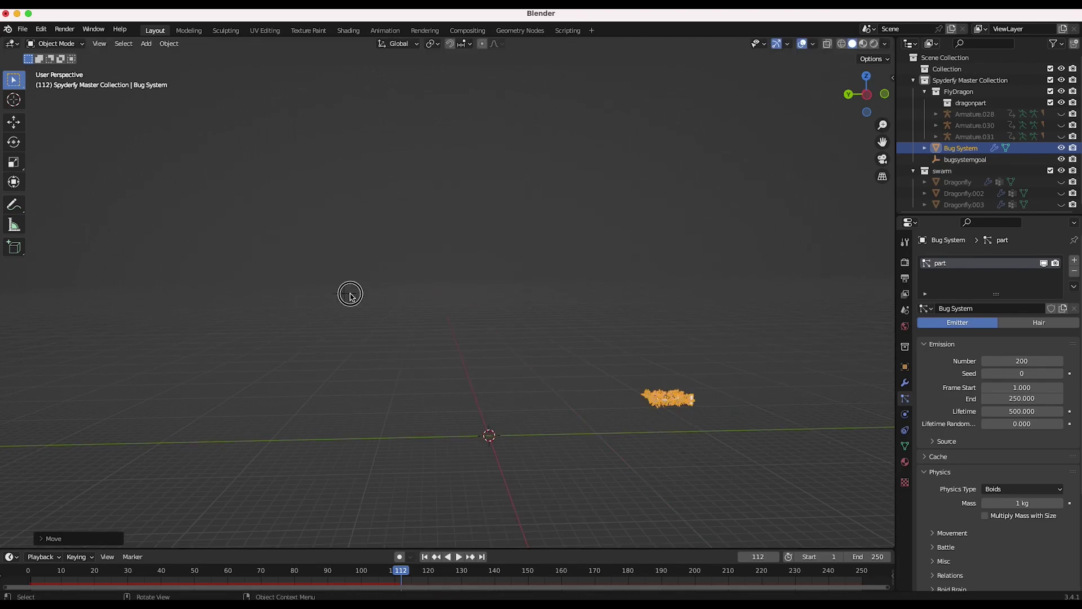
# Move the goal empty higher and farther away, to 21.24 m.
pyautogui.click(345, 293)
pyautogui.press('g')
pyautogui.click(399, 320)
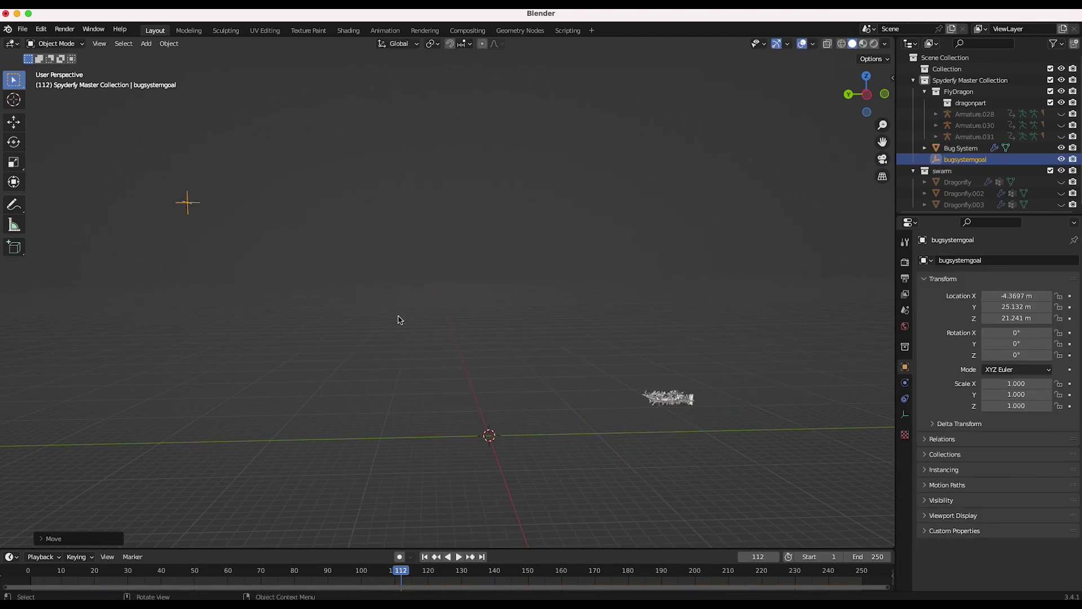
# Stretch the swarm emitter along X into a long strip, then deselect everything.
pyautogui.click(672, 404)
pyautogui.press('s')
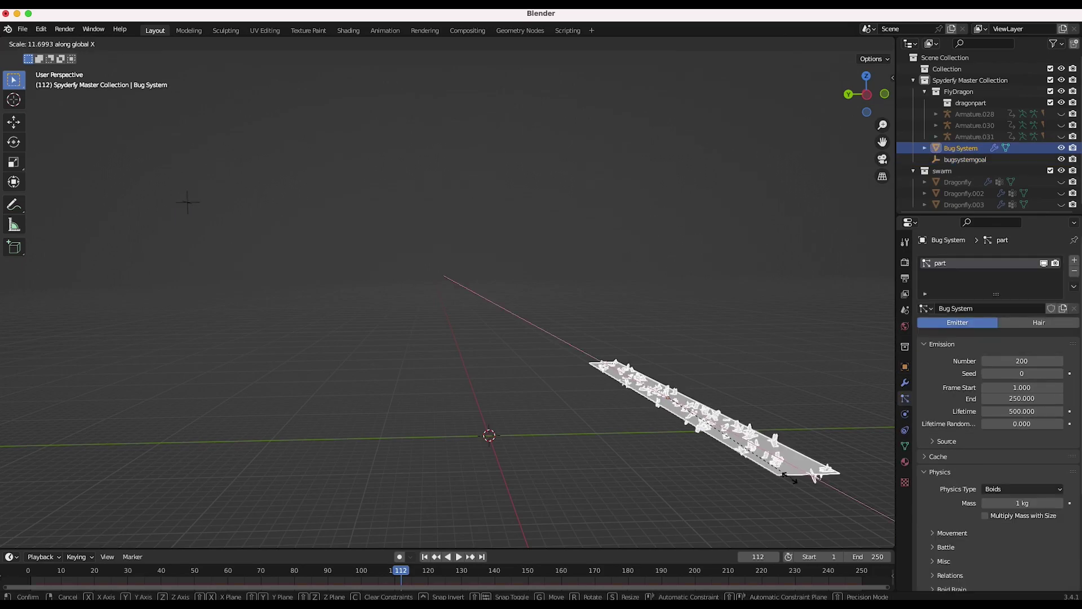
pyautogui.click(743, 449)
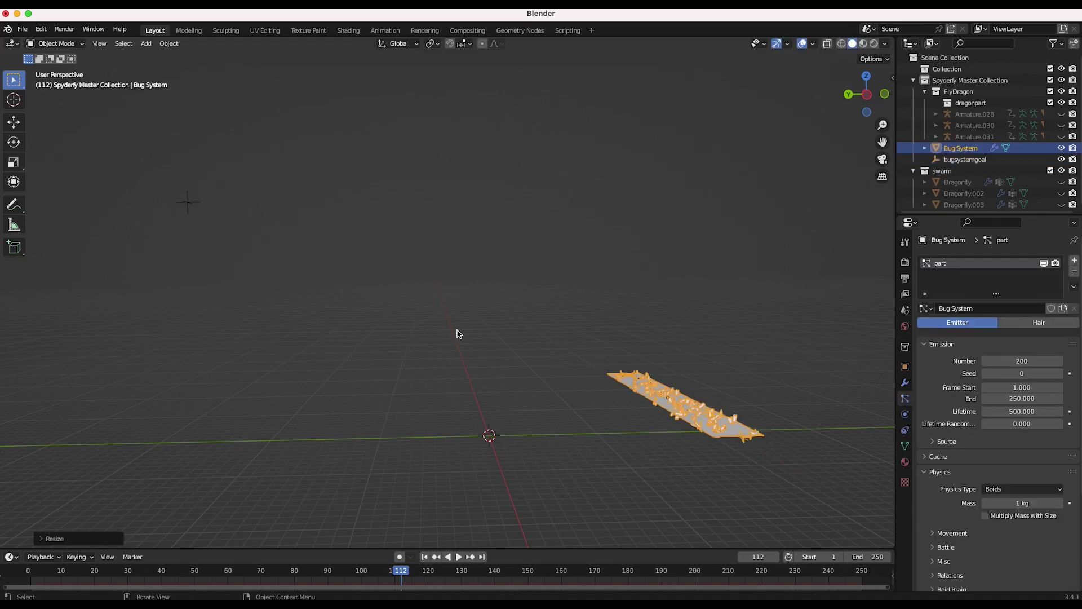
pyautogui.click(459, 268)
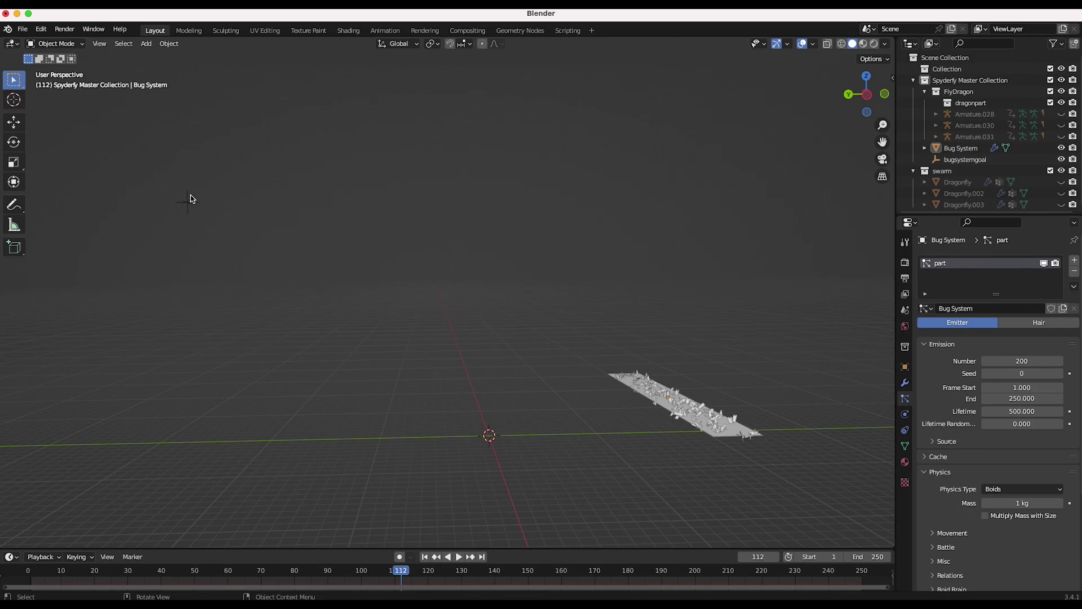
# Add a Bezier curve at the origin and scale it up to 34.963.
pyautogui.hotkey('shift', 'a')
pyautogui.moveTo(475, 338)
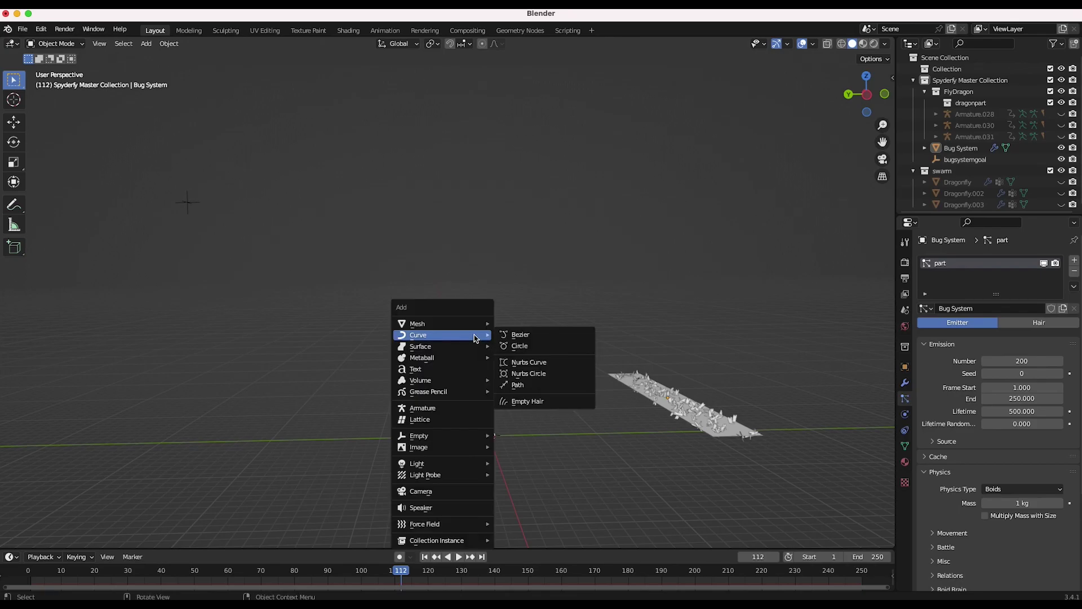
pyautogui.click(519, 335)
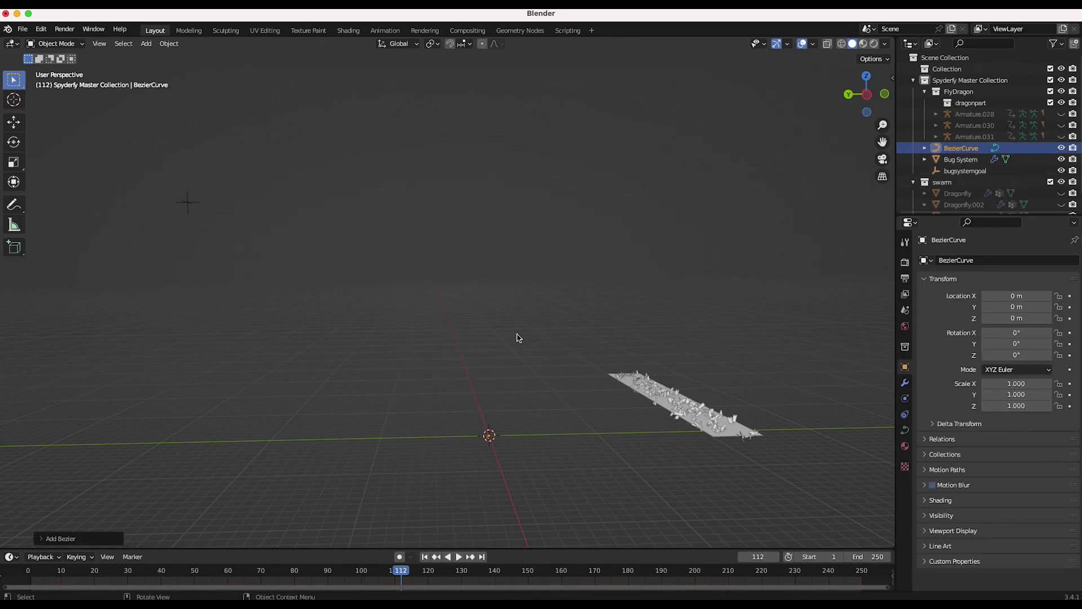
pyautogui.scroll(5, 499, 444)
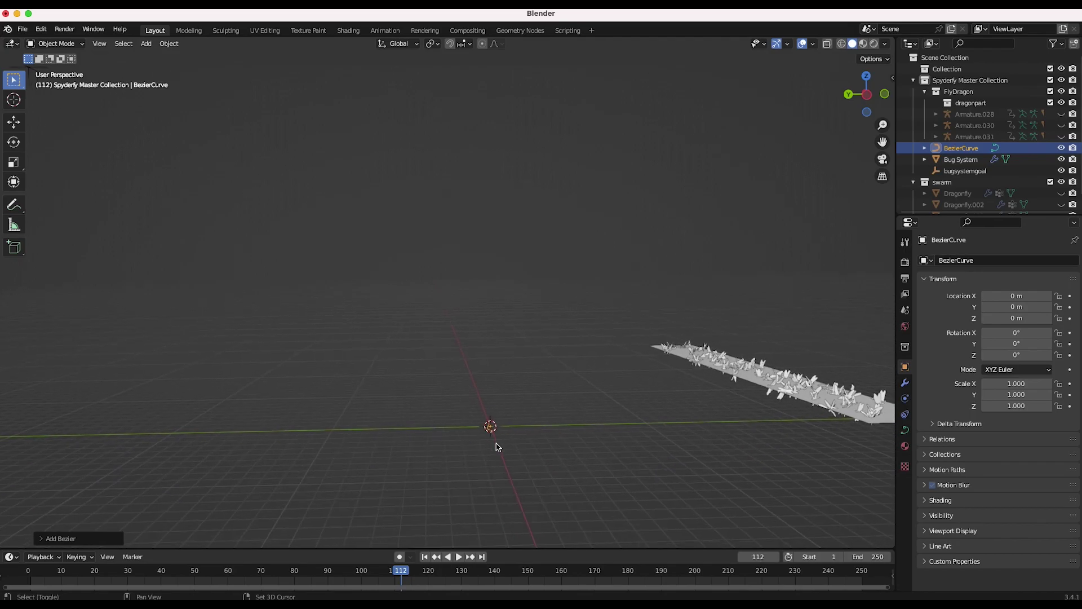
pyautogui.press('s')
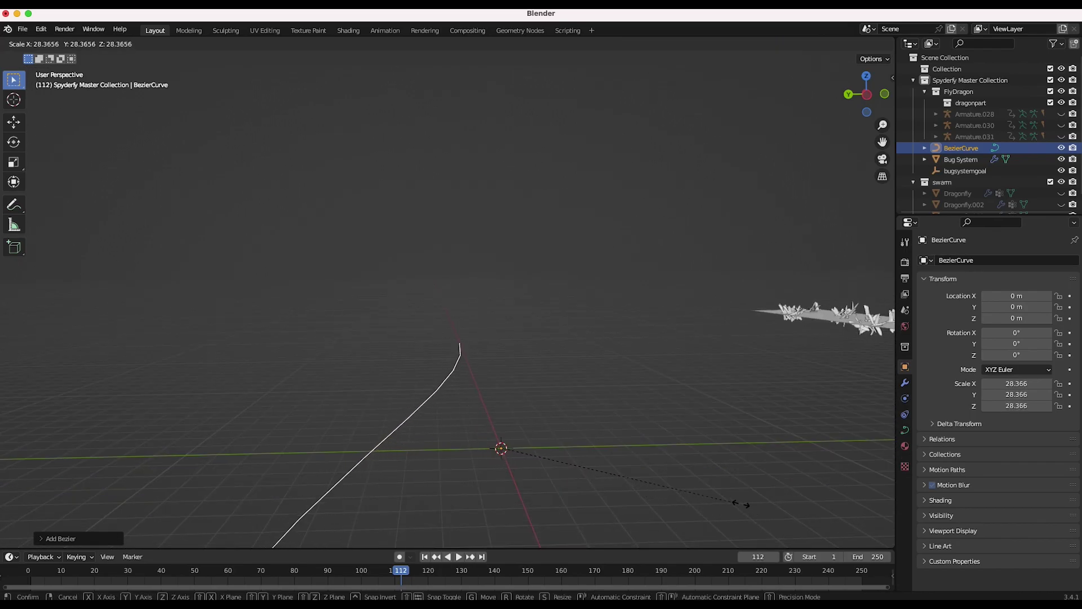
pyautogui.click(747, 504)
pyautogui.scroll(-3, 545, 400)
# Rotate the curve 90° about Z and raise it above the swarm.
pyautogui.press('r')
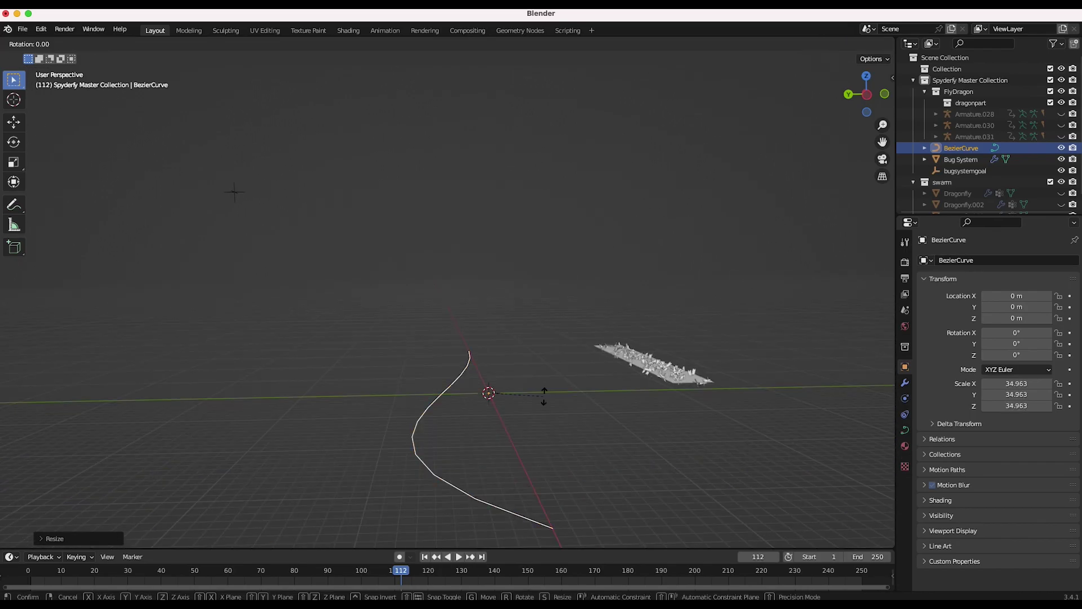
pyautogui.write('z')
pyautogui.write('90')
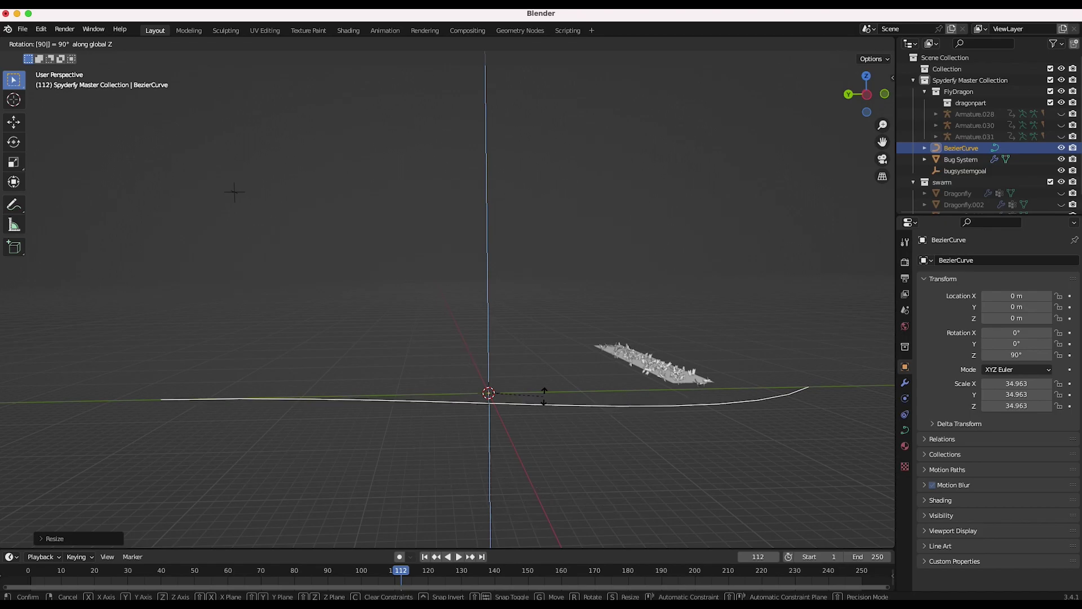
pyautogui.press('Return')
pyautogui.press('g')
pyautogui.click(362, 302)
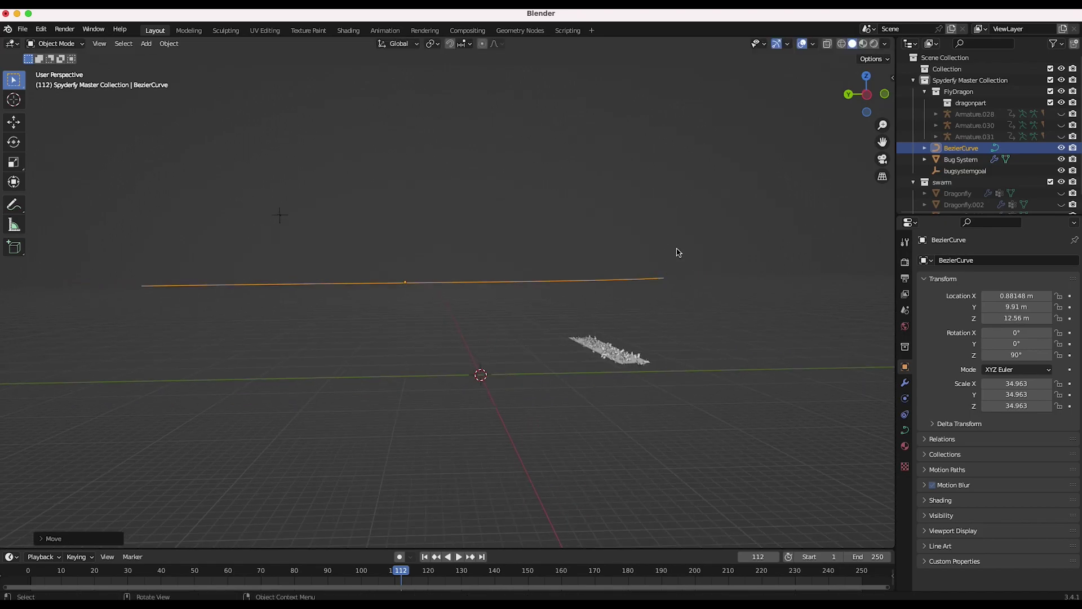
# Try an X-axis tilt on the curve, cancel it, and reselect the curve.
pyautogui.press('r')
pyautogui.press('x')
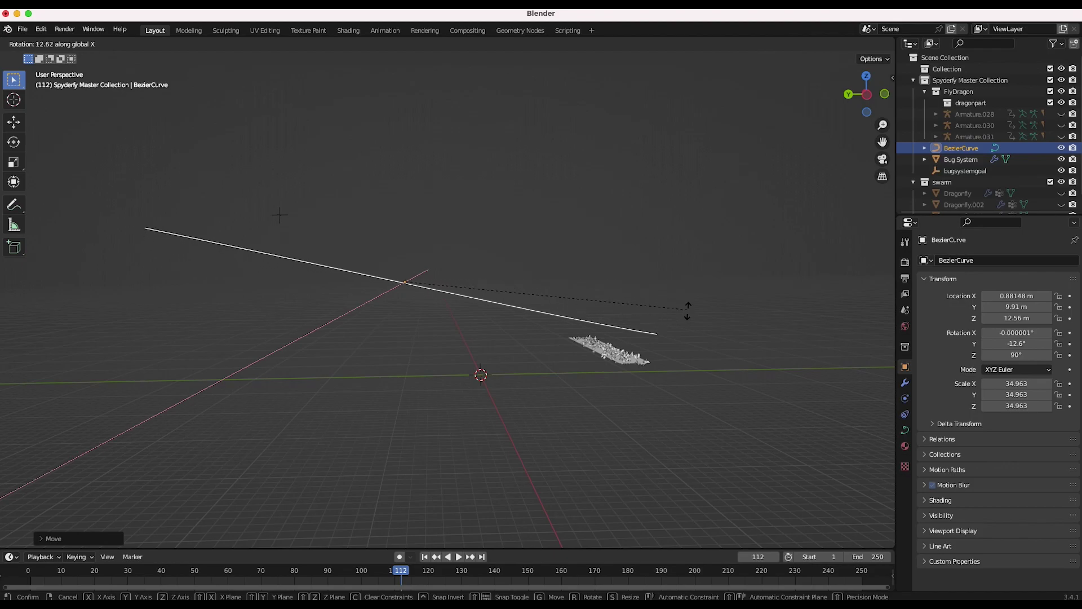
pyautogui.rightClick(685, 369)
pyautogui.moveTo(279, 215); pyautogui.dragTo(201, 184)
pyautogui.click(304, 235)
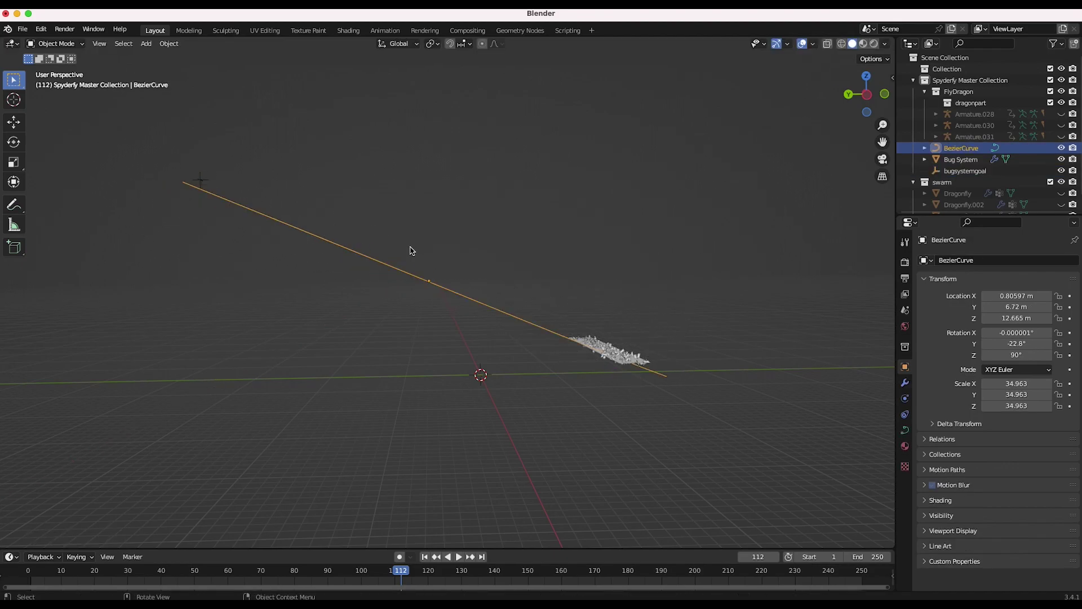
# Rename the Bezier curve to 'Curve path' in the Outliner.
pyautogui.scroll(-1, 969, 150)
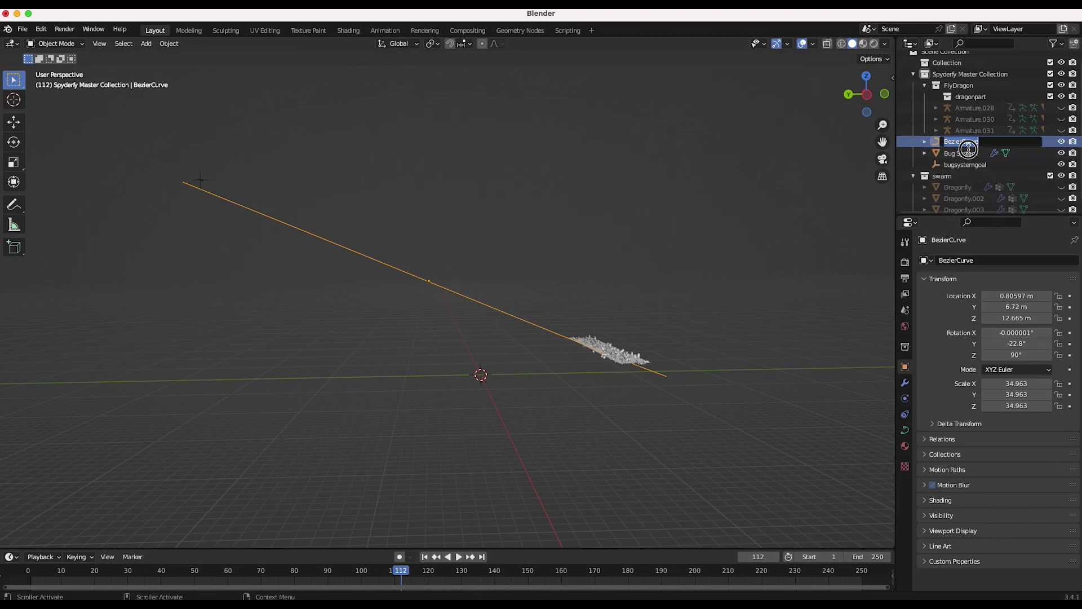
pyautogui.doubleClick(967, 144)
pyautogui.write('Curve path')
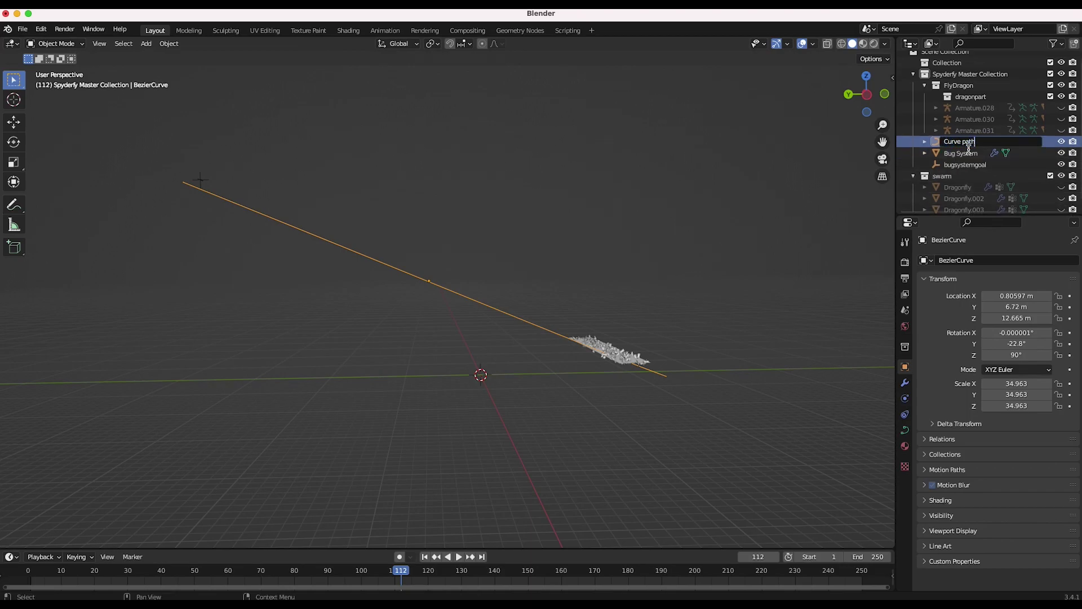
pyautogui.press('Return')
pyautogui.click(55, 43)
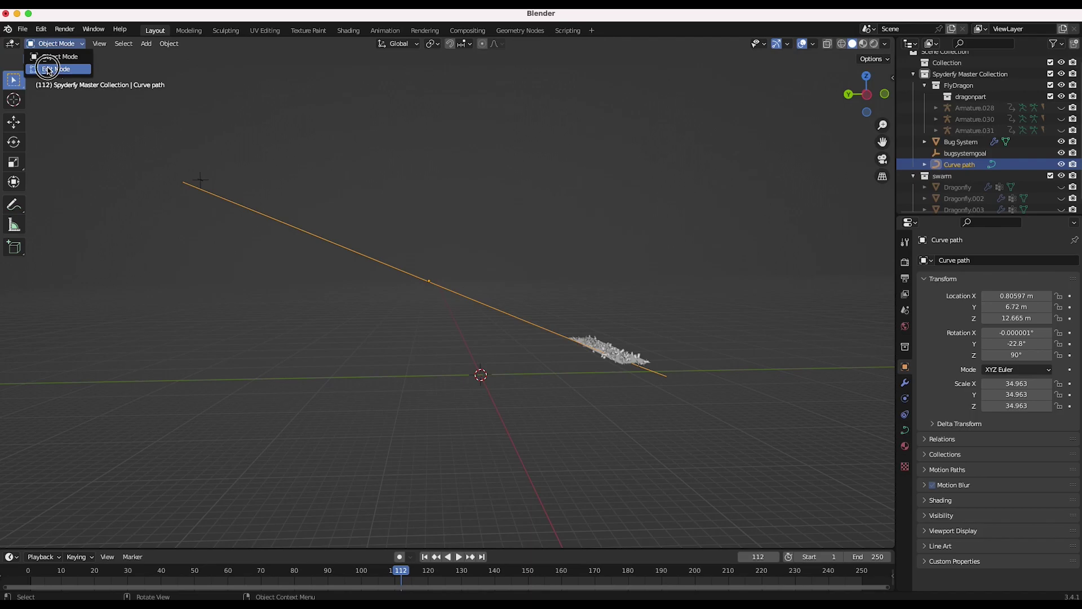
# In Edit Mode, move a curve segment onto the swarm and reposition its handle up and left.
pyautogui.click(49, 70)
pyautogui.press('g')
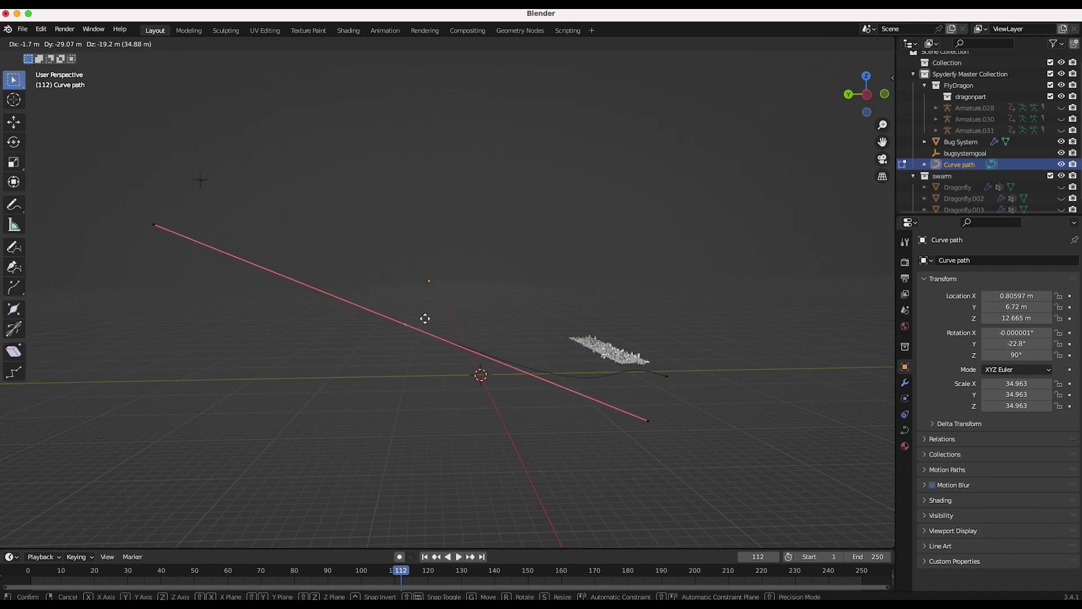
pyautogui.click(404, 316)
pyautogui.press('g')
pyautogui.click(550, 362)
pyautogui.press('g')
pyautogui.click(367, 396)
# Shorten the selected curve handle instead of rotating it.
pyautogui.press('r')
pyautogui.rightClick(628, 209)
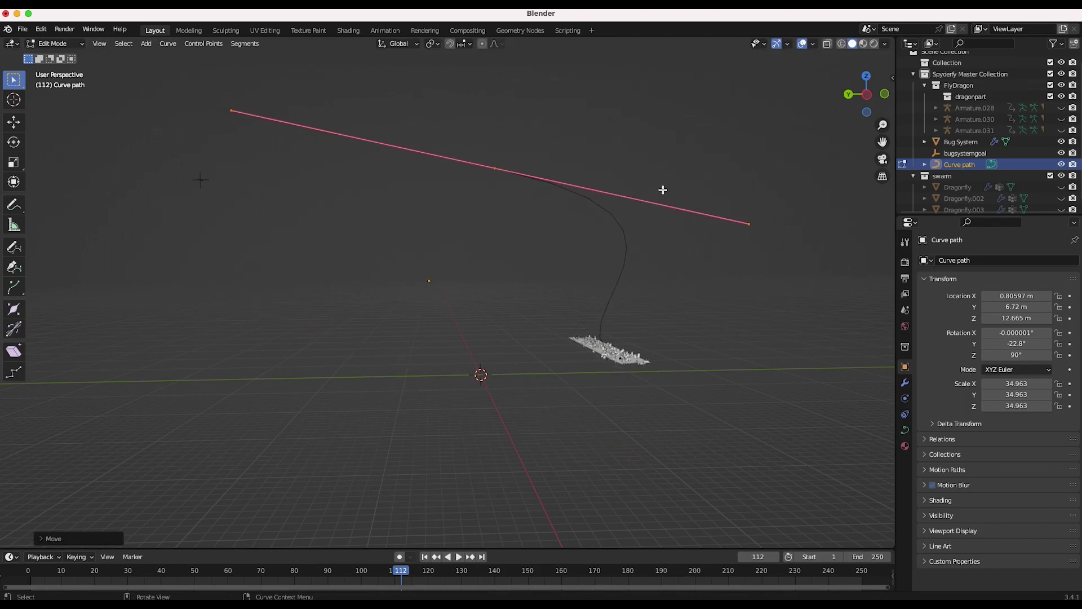
pyautogui.press('s')
pyautogui.click(611, 205)
# Extrude two new points from the curve end, one raised high and one off to the left.
pyautogui.press('e')
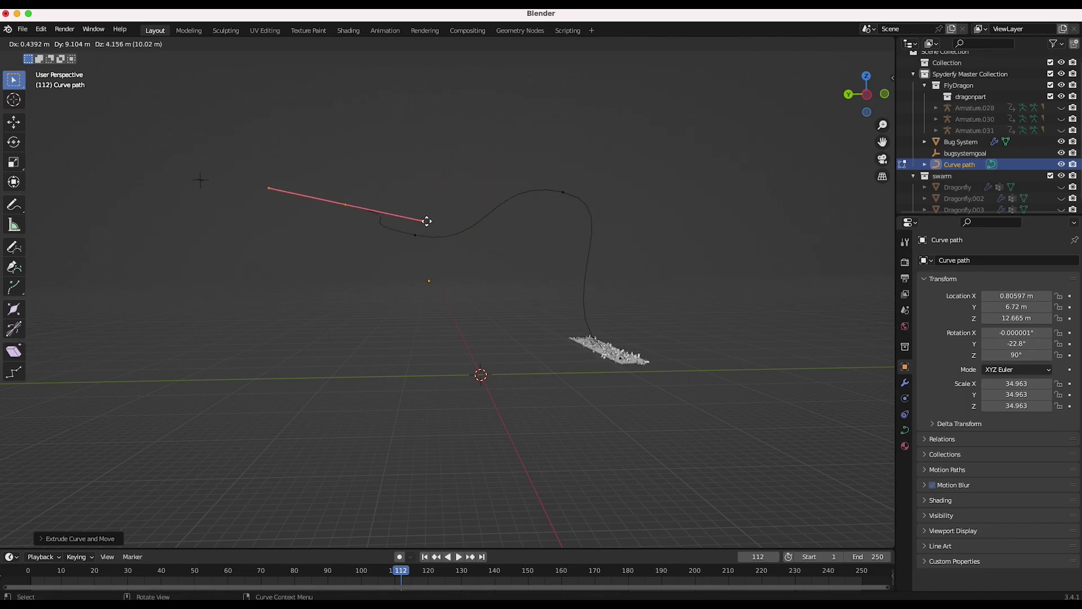
pyautogui.click(427, 213)
pyautogui.press('f')
pyautogui.press('g')
pyautogui.click(484, 92)
pyautogui.keyDown('shift'); pyautogui.moveTo(370, 165); pyautogui.dragTo(516, 194, button='middle'); pyautogui.keyUp('shift')
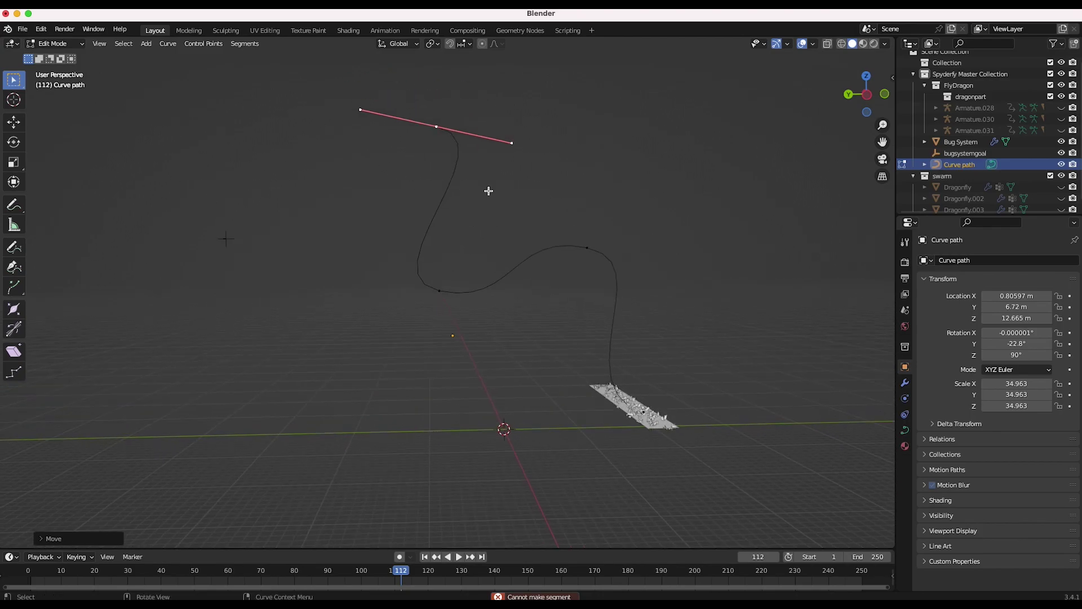
pyautogui.press('e')
pyautogui.click(295, 222)
pyautogui.moveTo(299, 221); pyautogui.dragTo(543, 202, button='middle')
# Shift a middle point right and the upper handle left to form an S-shaped path.
pyautogui.moveTo(473, 281); pyautogui.dragTo(402, 319)
pyautogui.press('g')
pyautogui.click(459, 307)
pyautogui.moveTo(473, 177); pyautogui.dragTo(440, 202)
pyautogui.hscroll(5, 441, 203)
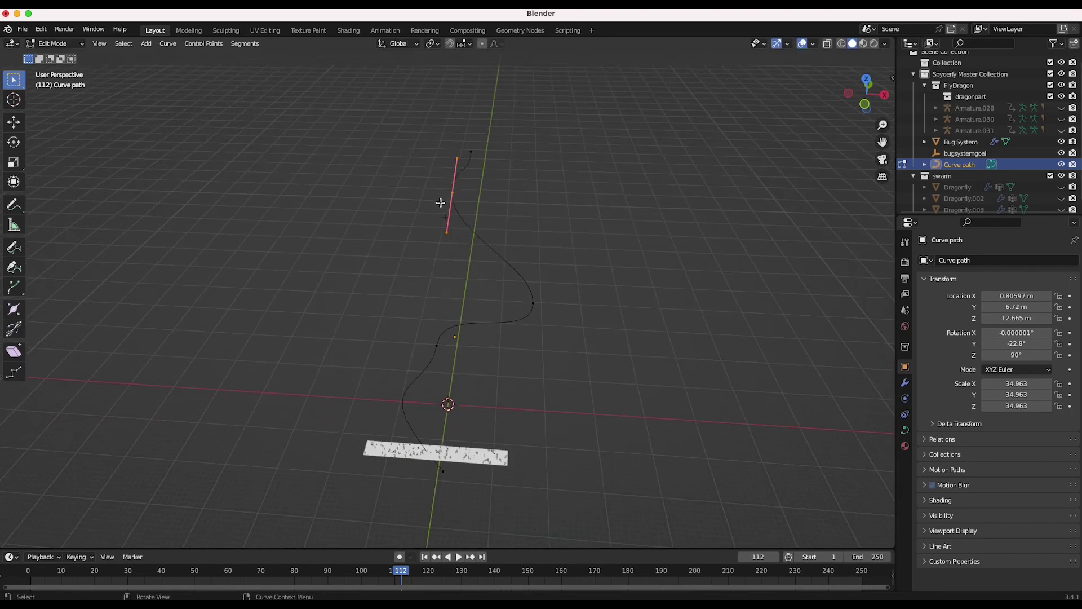
pyautogui.press('g')
pyautogui.click(473, 205)
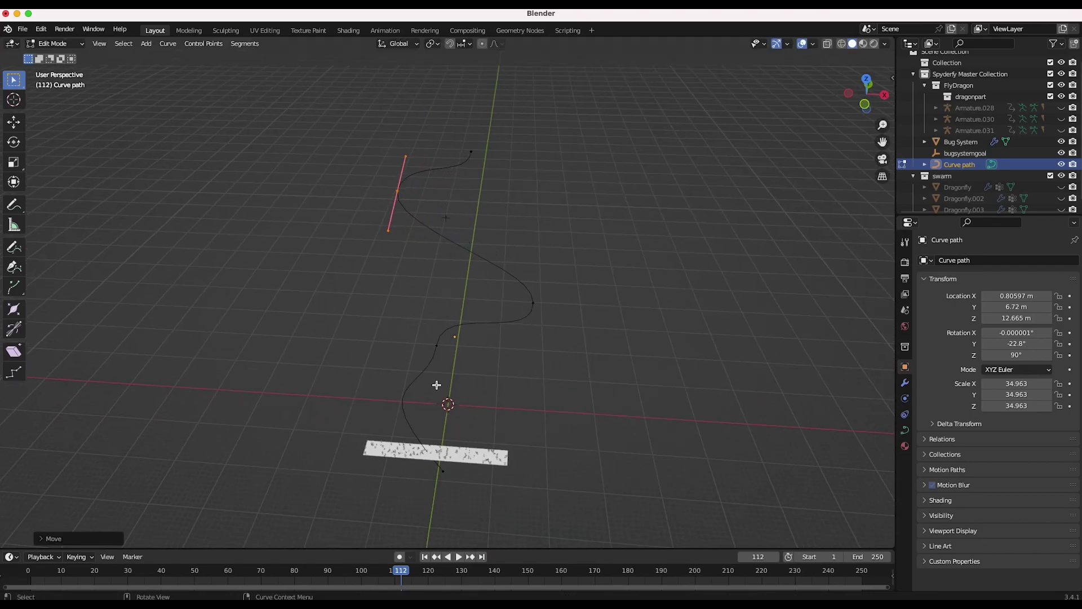
pyautogui.hscroll(10, 437, 385)
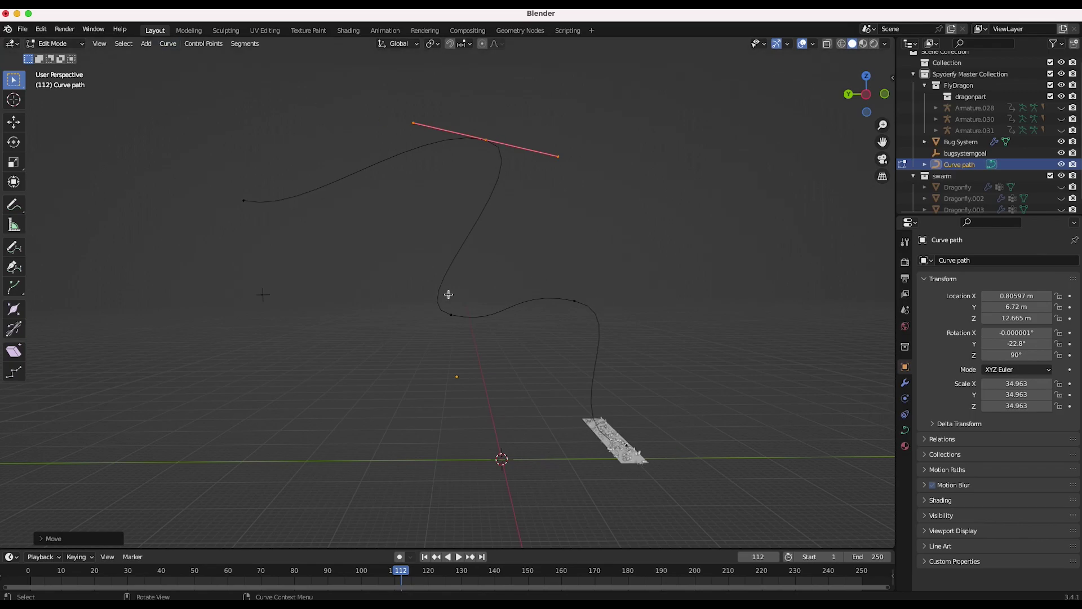
pyautogui.click(52, 44)
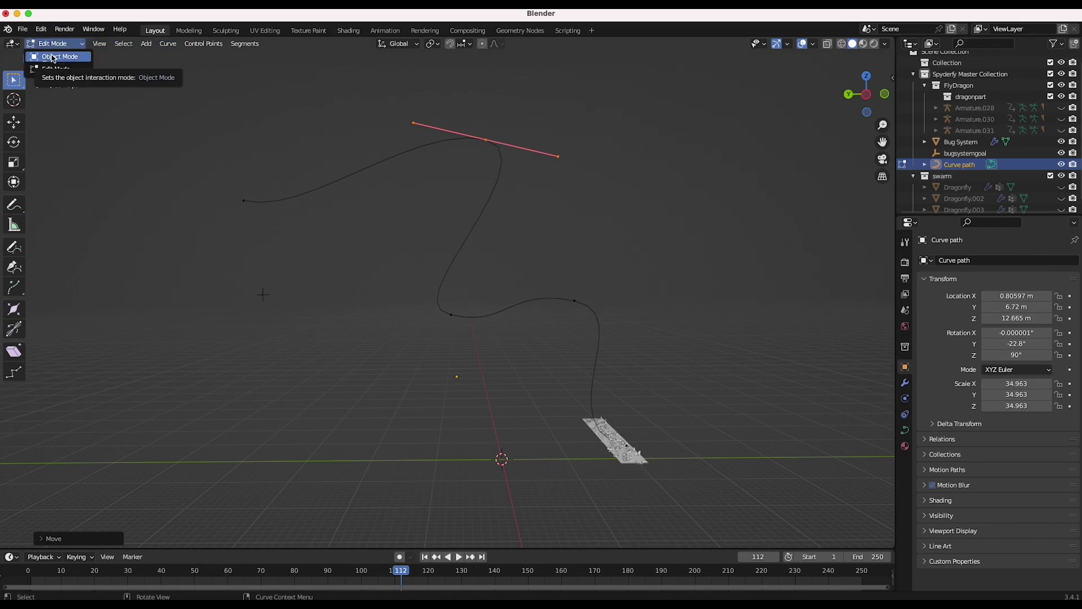
# Back in Object Mode, make Curve path a force field with Curve shape.
pyautogui.click(52, 57)
pyautogui.keyDown('shift'); pyautogui.hscroll(-5, 462, 287); pyautogui.keyUp('shift')
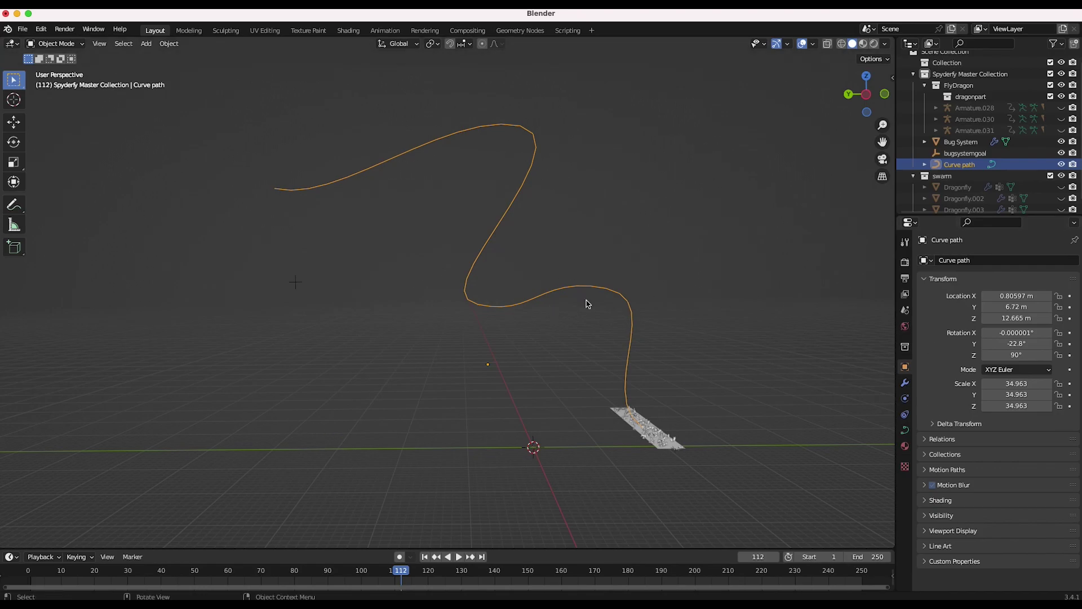
pyautogui.click(905, 399)
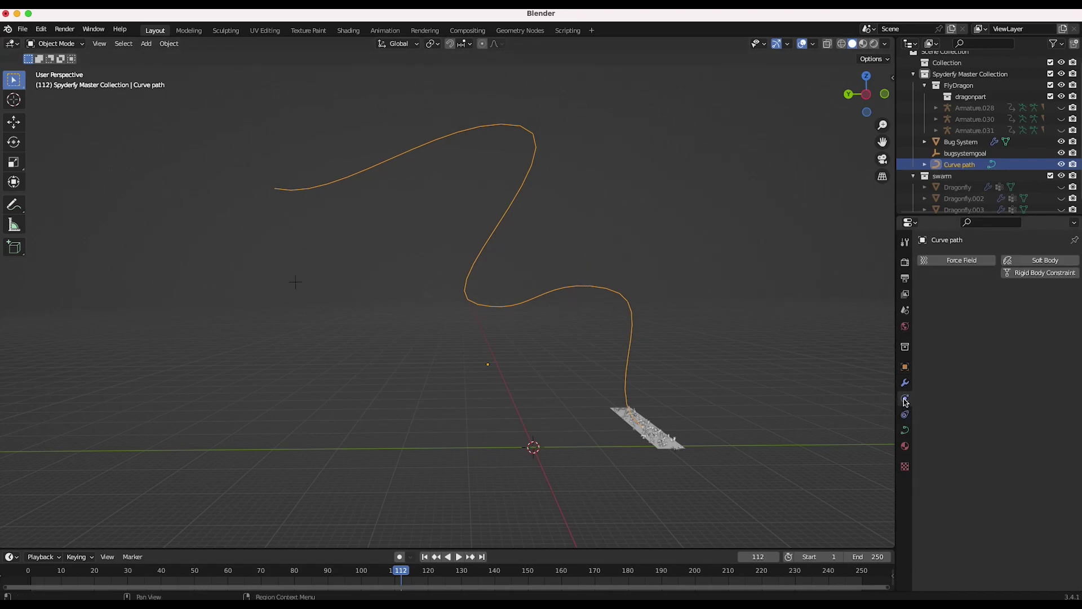
pyautogui.click(959, 261)
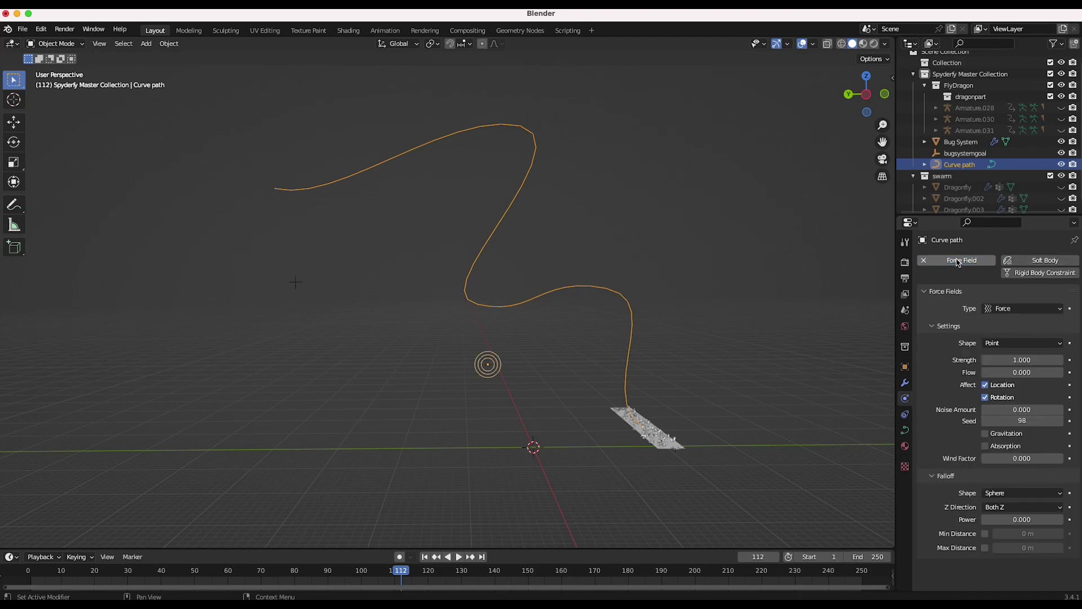
pyautogui.hotkey('shift', 'Left')
pyautogui.scroll(1, 675, 366)
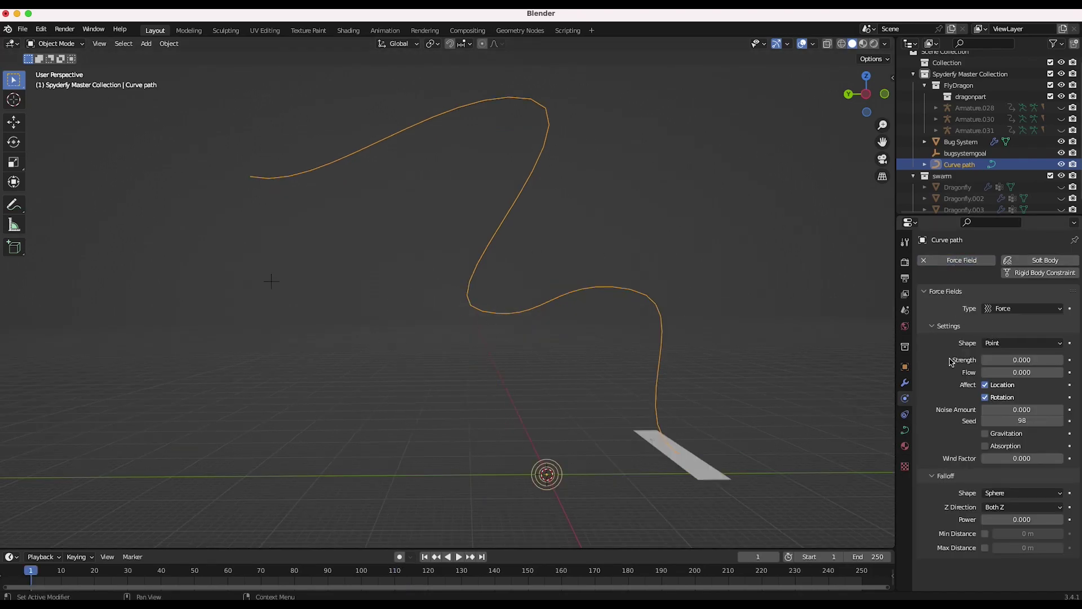
pyautogui.click(998, 345)
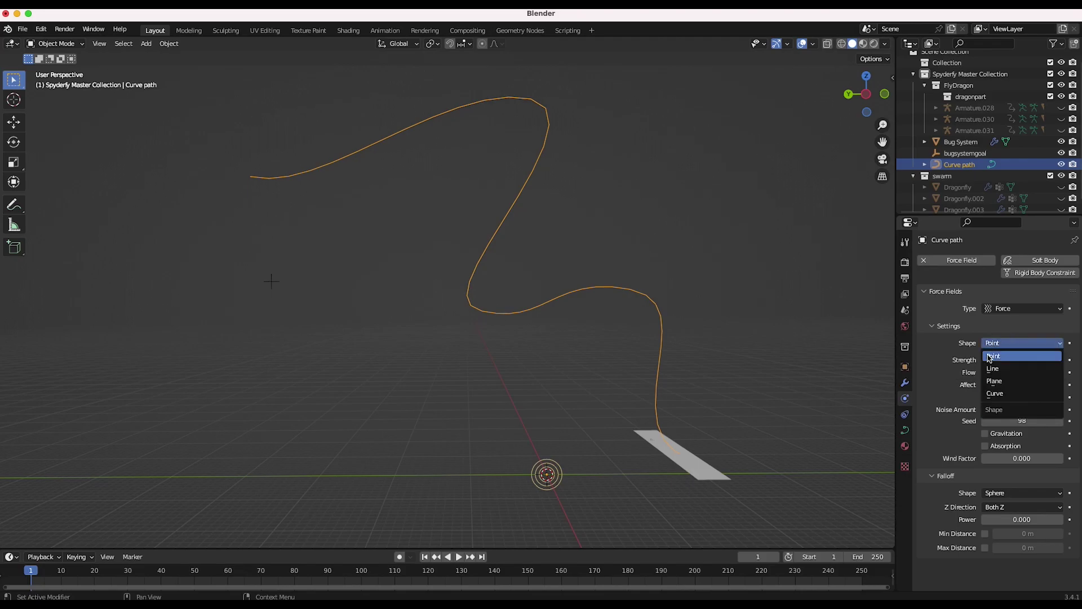
pyautogui.click(998, 413)
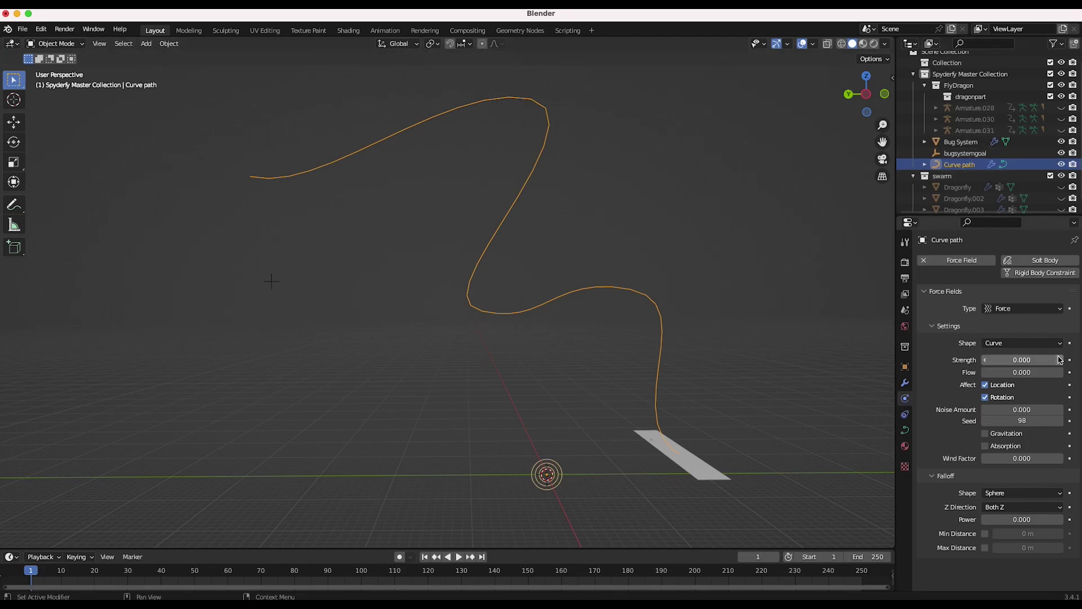
# Set the force field Strength, trying 3.8 then 9.6 before dragging it higher.
pyautogui.click(1010, 362)
pyautogui.write('3.8')
pyautogui.press('Return')
pyautogui.click(1022, 360)
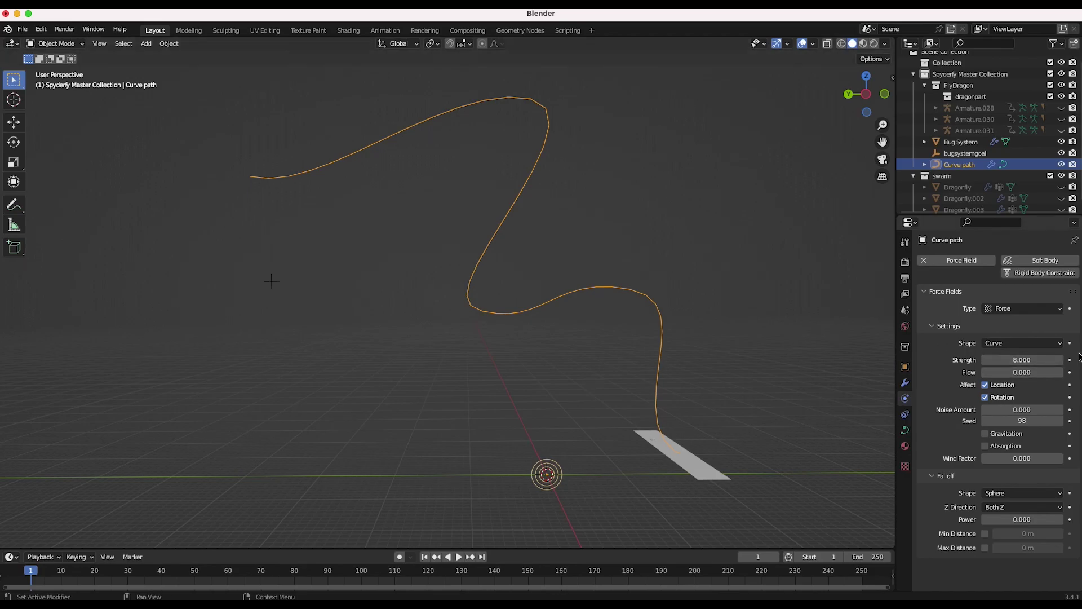
pyautogui.write('9.6')
pyautogui.press('Return')
pyautogui.moveTo(1022, 360); pyautogui.dragTo(1048, 360)
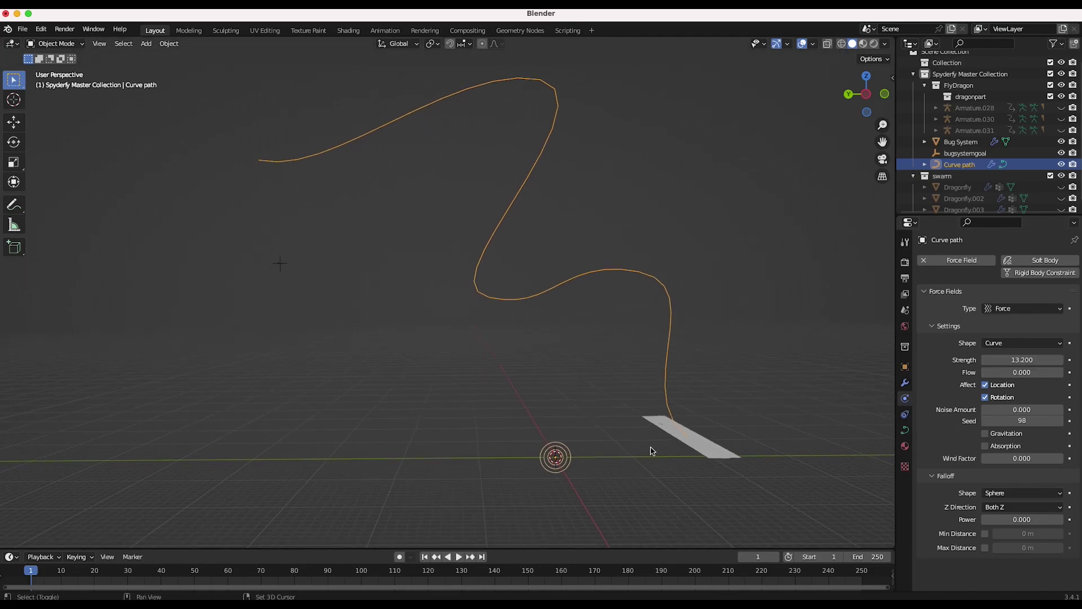
pyautogui.scroll(-3, 652, 451)
# Play the animation and zoom in to watch the dragonflies react to the curve.
pyautogui.click(458, 557)
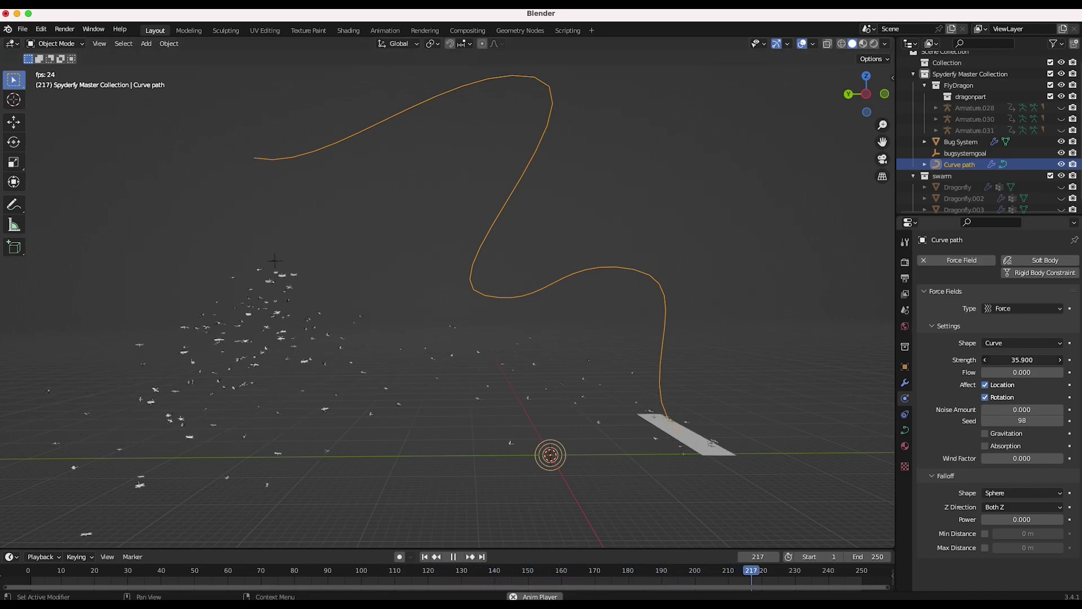
pyautogui.scroll(-2, 490, 299)
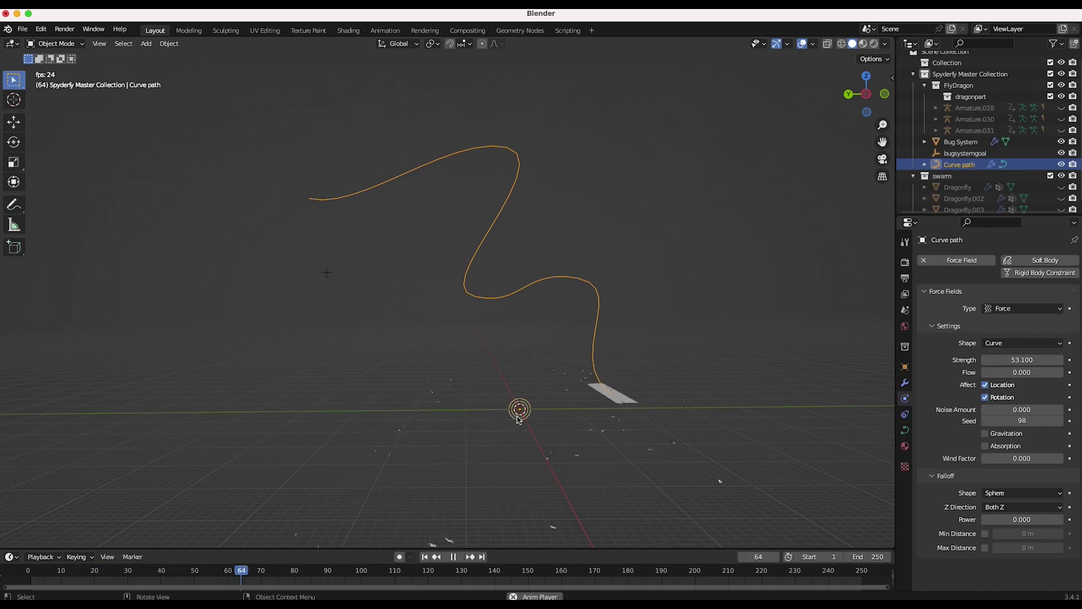
pyautogui.scroll(1, 512, 382)
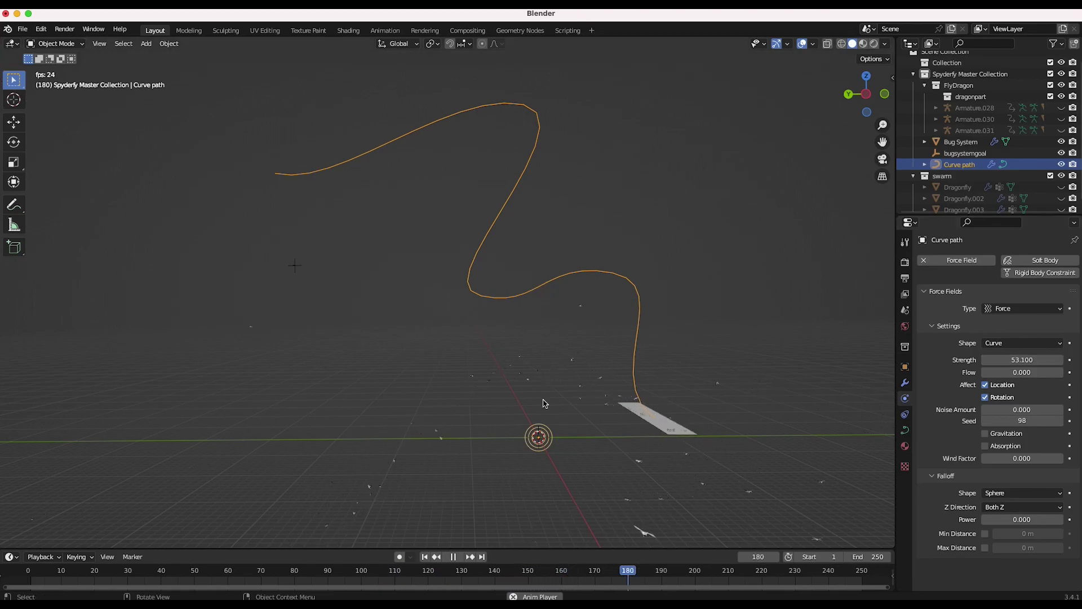
# Stop playback, set the curve field Strength to -20, and replay from frame one.
pyautogui.press('space')
pyautogui.click(1017, 360)
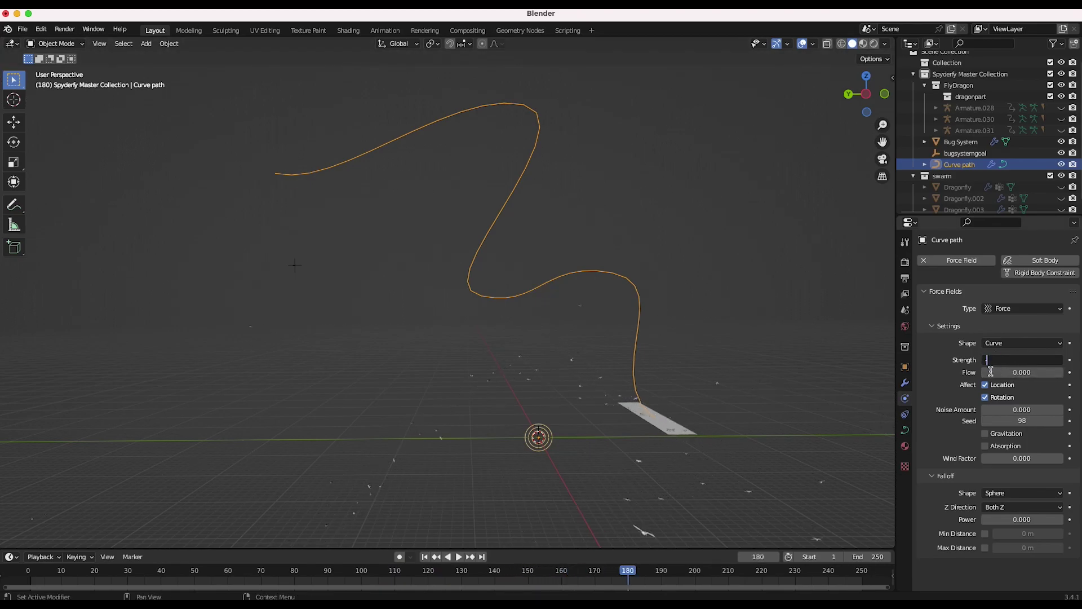
pyautogui.write('-20')
pyautogui.press('Return')
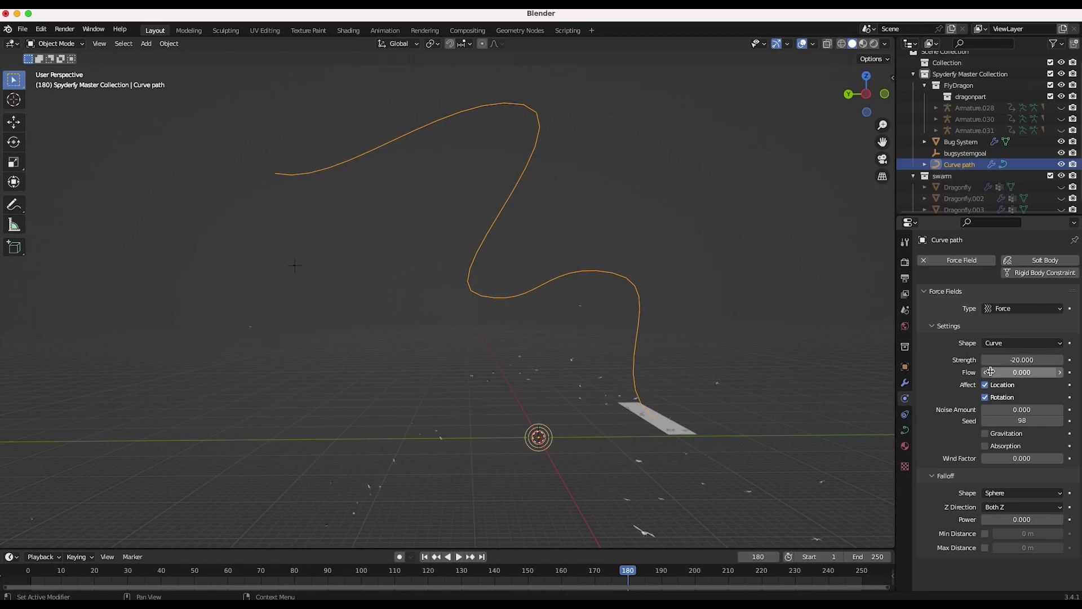
pyautogui.hotkey('shift', 'Left')
pyautogui.scroll(2, 530, 301)
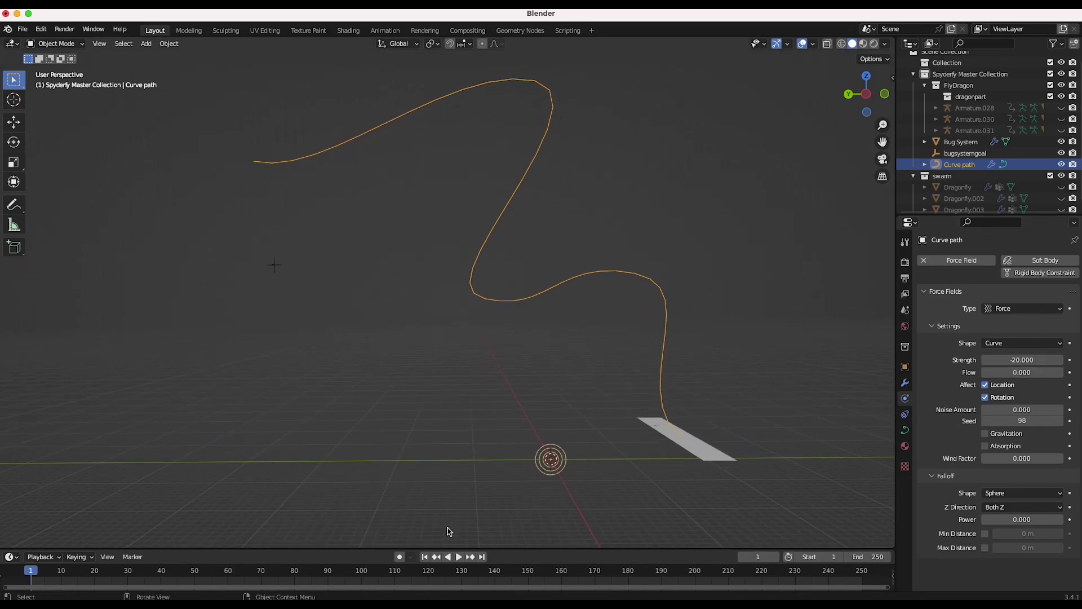
pyautogui.click(459, 558)
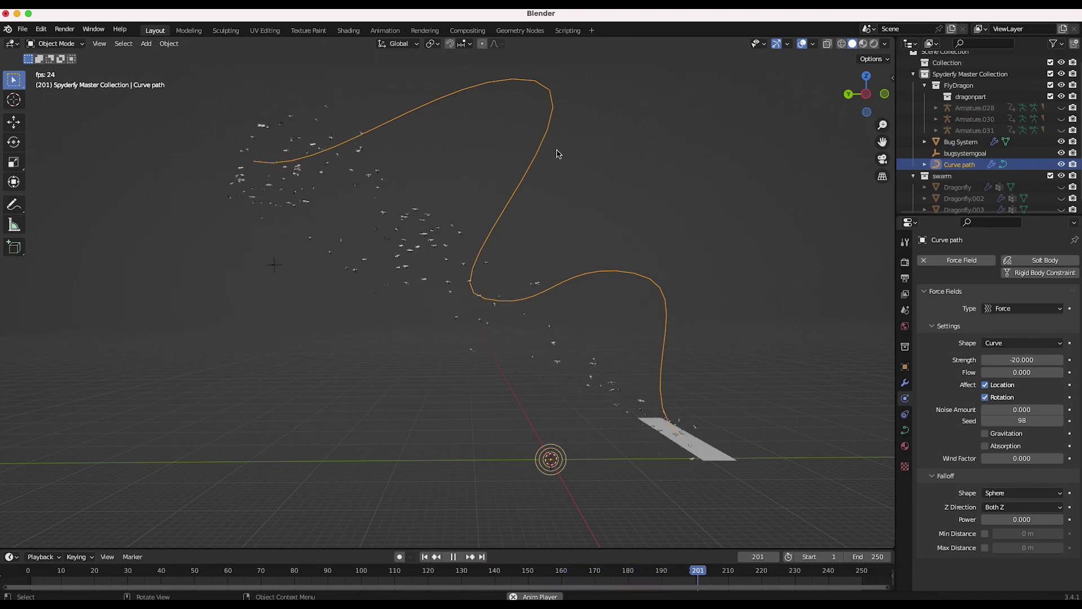
# Move the goal empty further left during playback, then reselect Curve path.
pyautogui.click(275, 268)
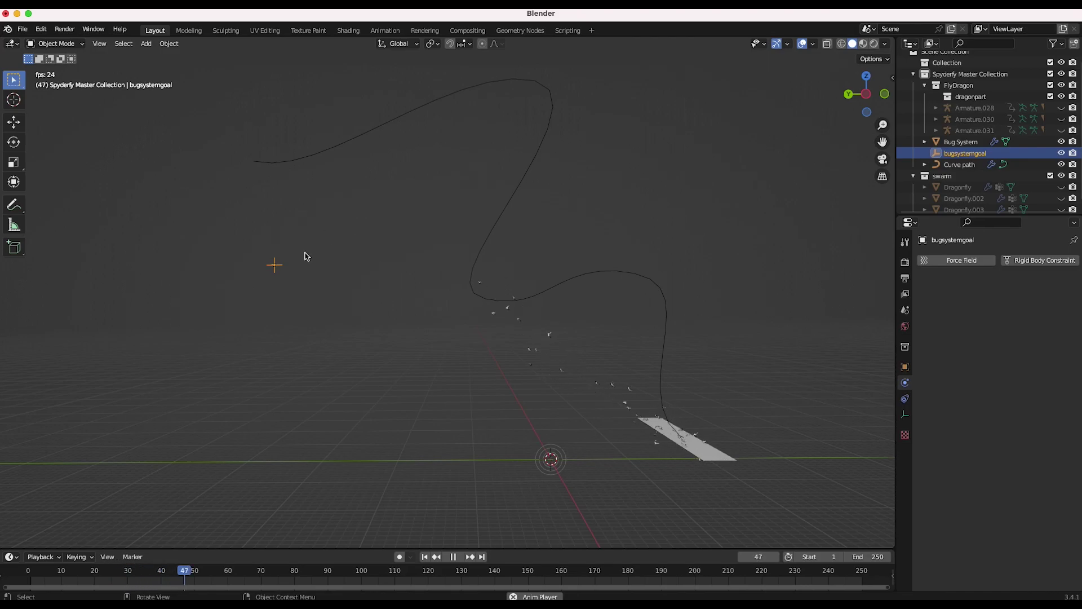
pyautogui.press('g')
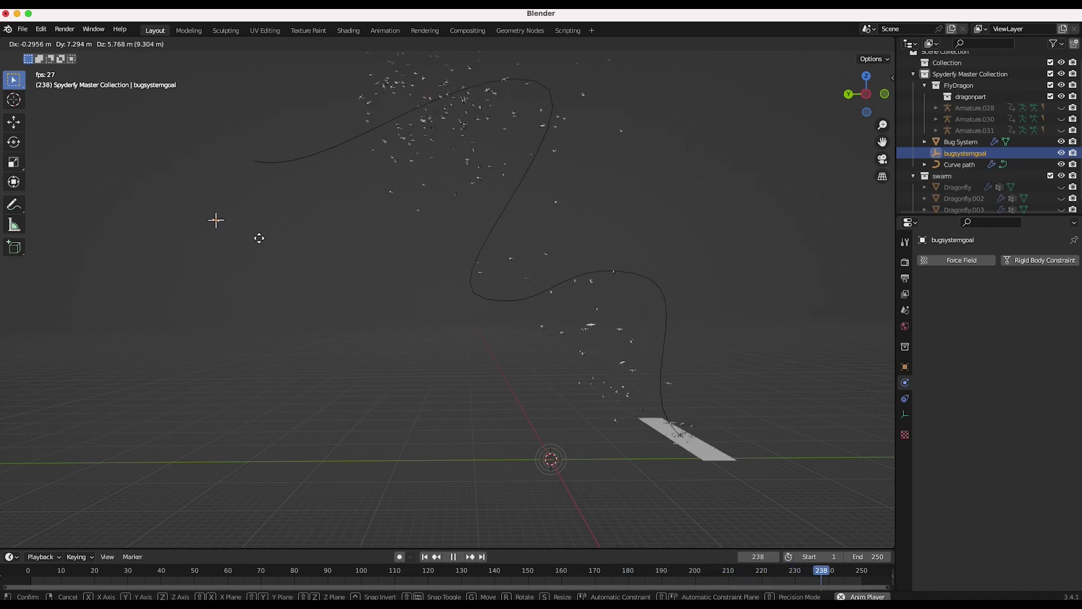
pyautogui.click(262, 262)
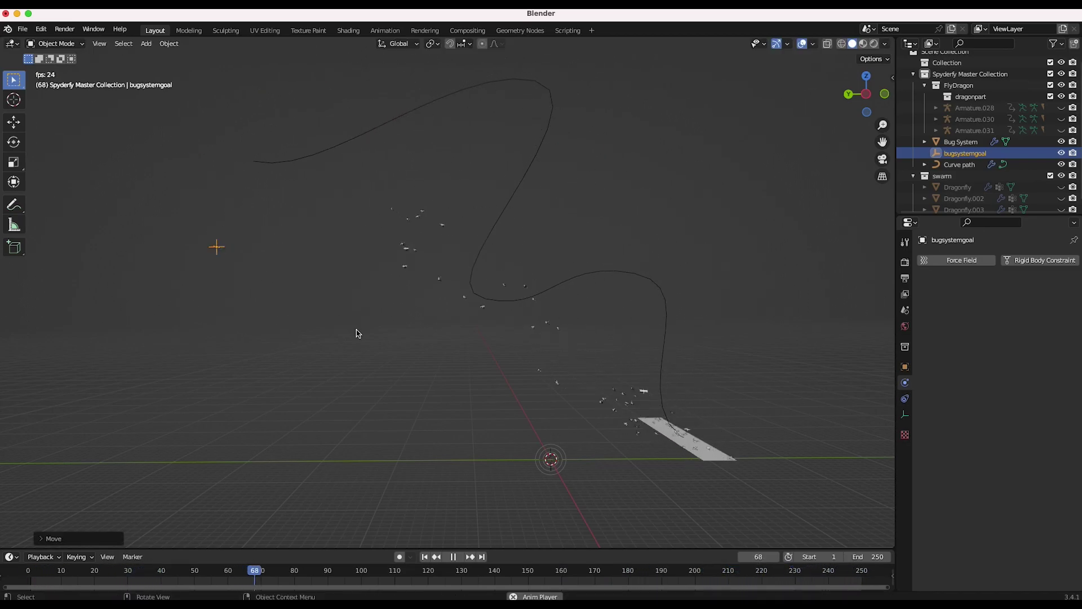
pyautogui.press('space')
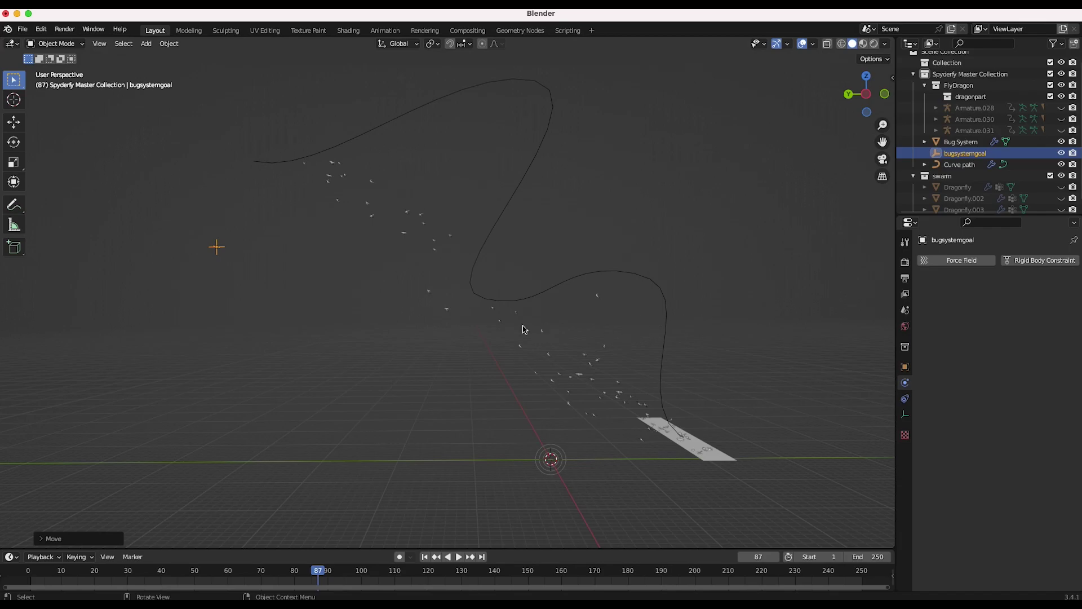
pyautogui.click(665, 376)
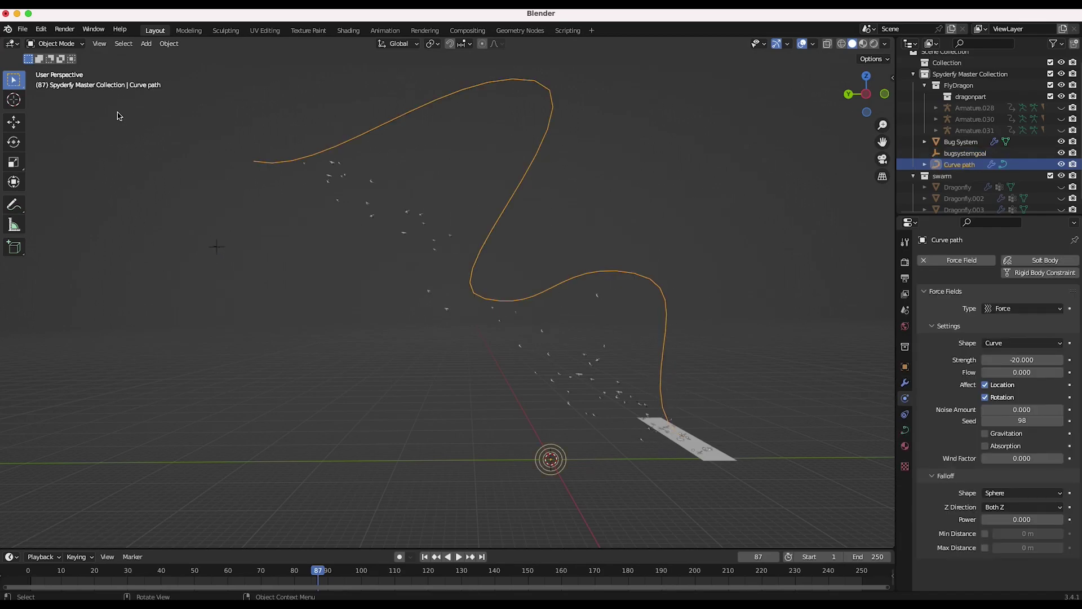
# Set the curve force field's Flow to 1 and replay the swarm from frame 1.
pyautogui.hotkey('shift', 'Left')
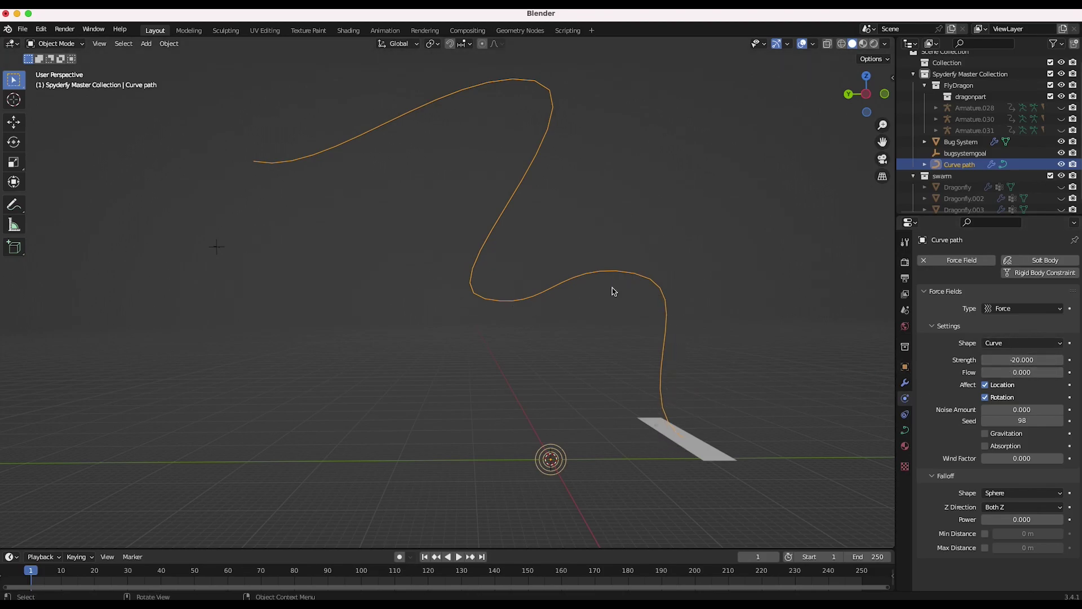
pyautogui.click(1024, 372)
pyautogui.write('1')
pyautogui.press('Return')
pyautogui.press('space')
pyautogui.click(650, 483)
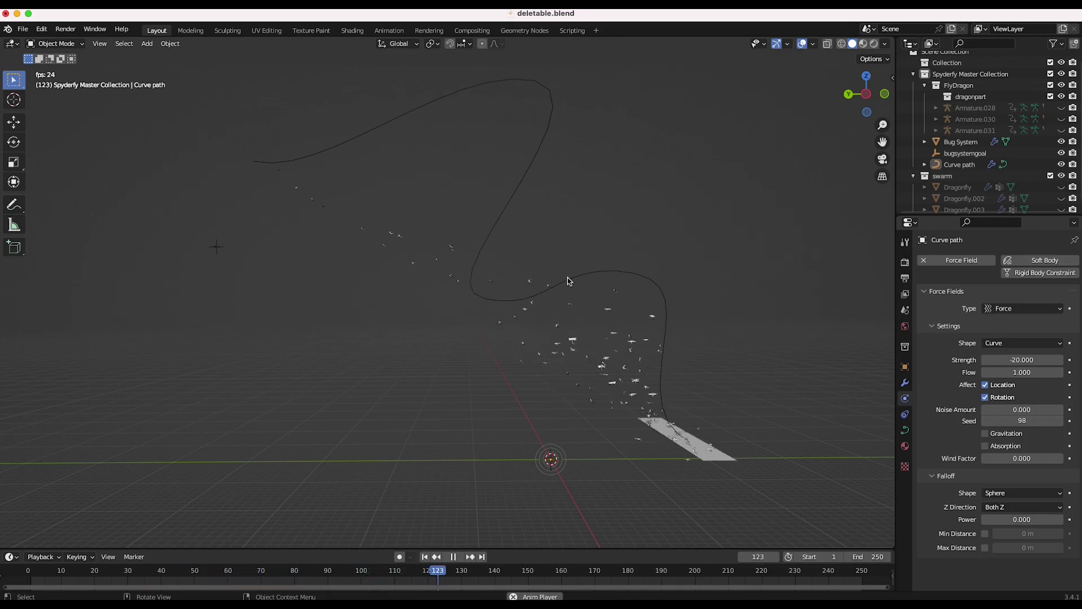
pyautogui.hotkey('shift', 'Left')
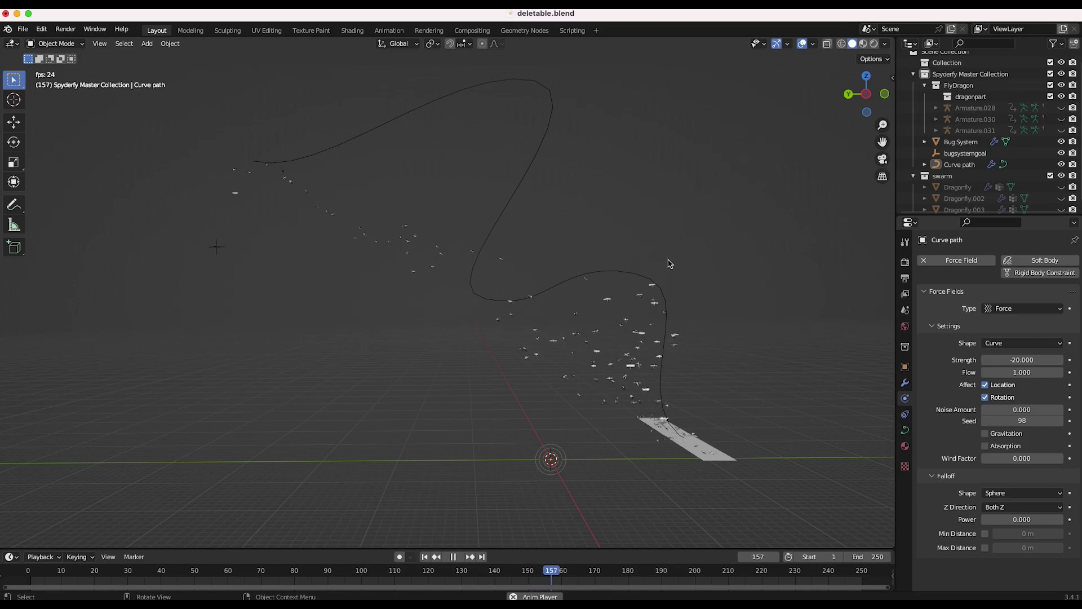
pyautogui.press('space')
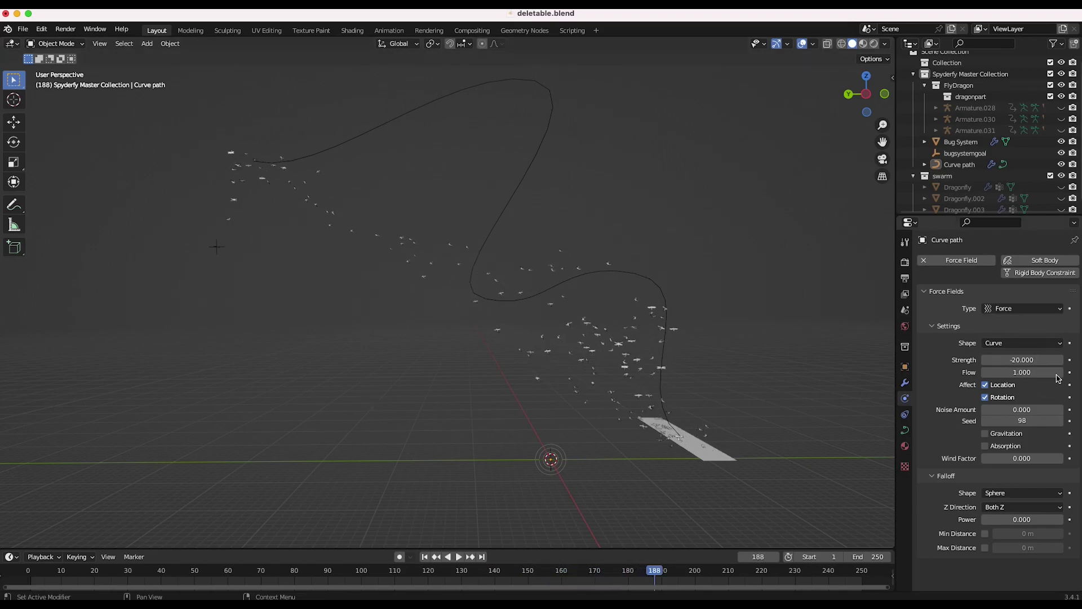
# Change the force field Strength to -30 and replay from the first frame.
pyautogui.click(1026, 360)
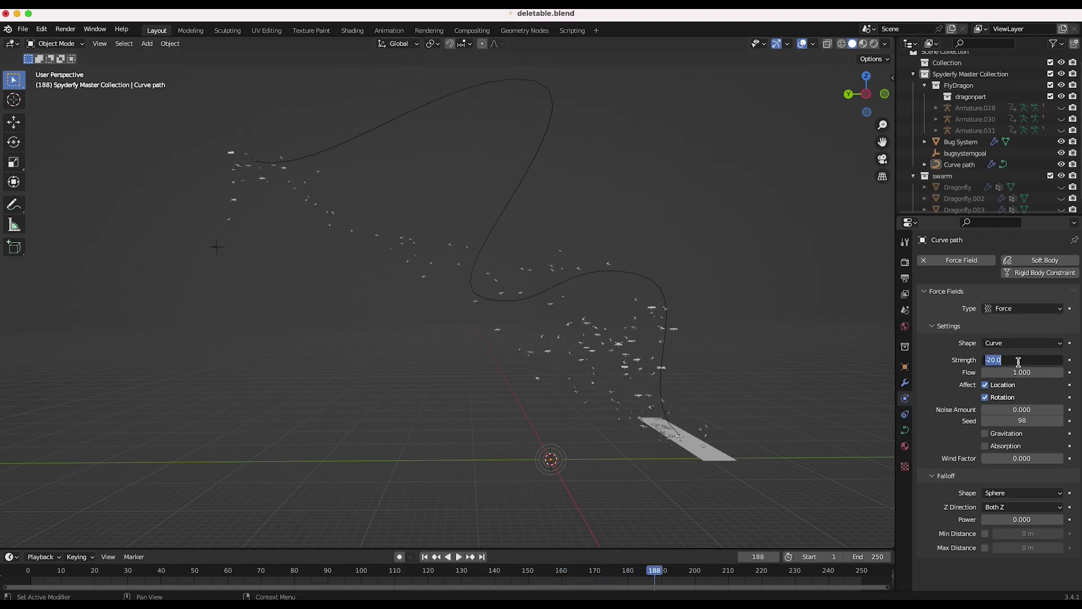
pyautogui.write('-30')
pyautogui.press('Return')
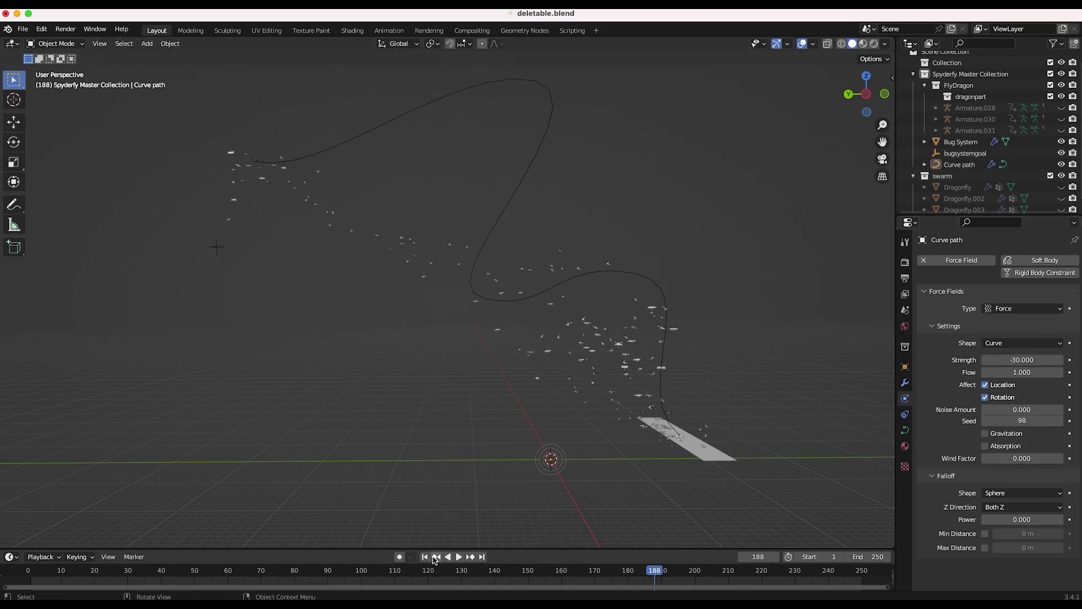
pyautogui.click(427, 557)
pyautogui.press('space')
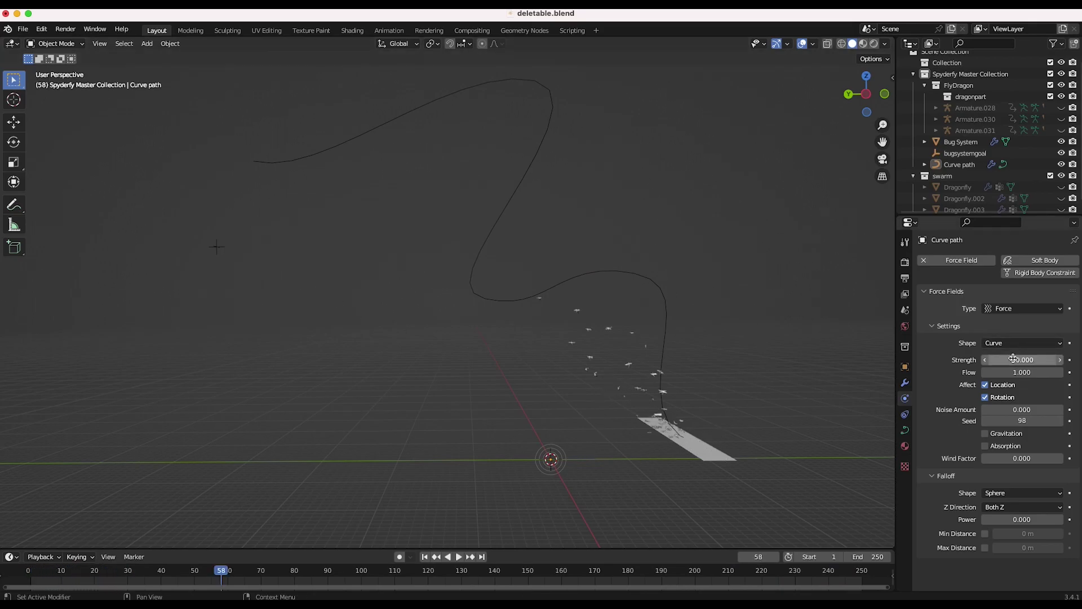
# Raise the Strength to -45, replay the swarm, and select the bugsystemgoal empty.
pyautogui.click(1013, 359)
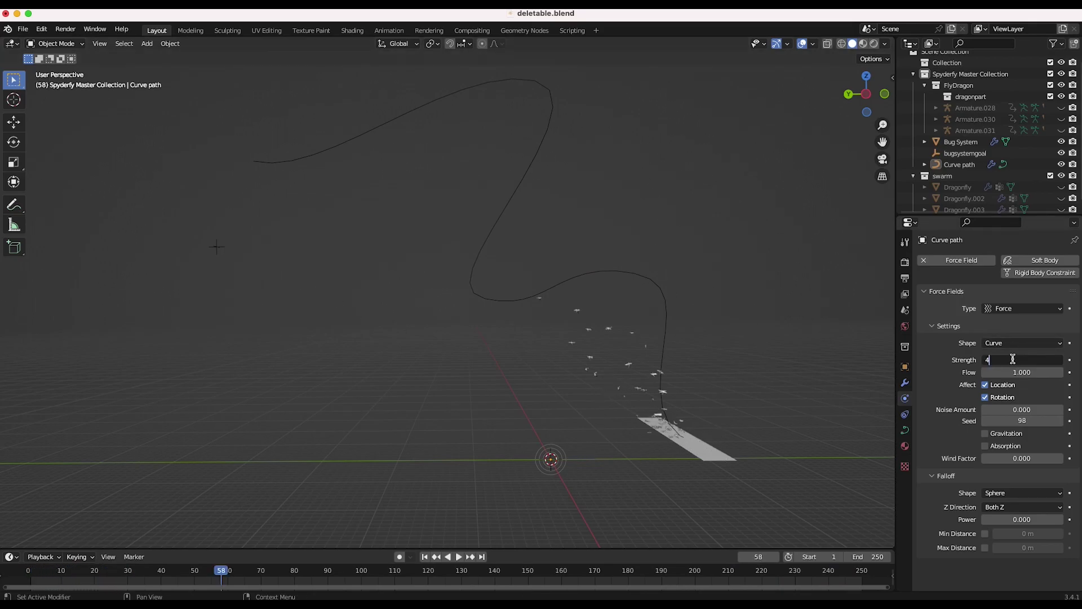
pyautogui.write('-45')
pyautogui.press('Return')
pyautogui.hotkey('shift', 'Left')
pyautogui.press('space')
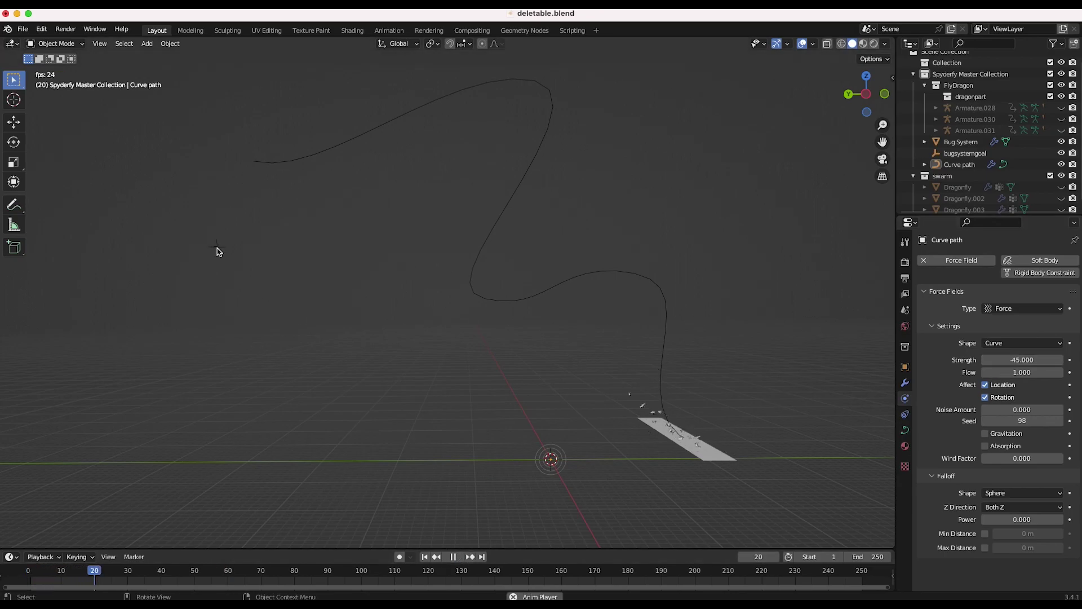
pyautogui.click(218, 247)
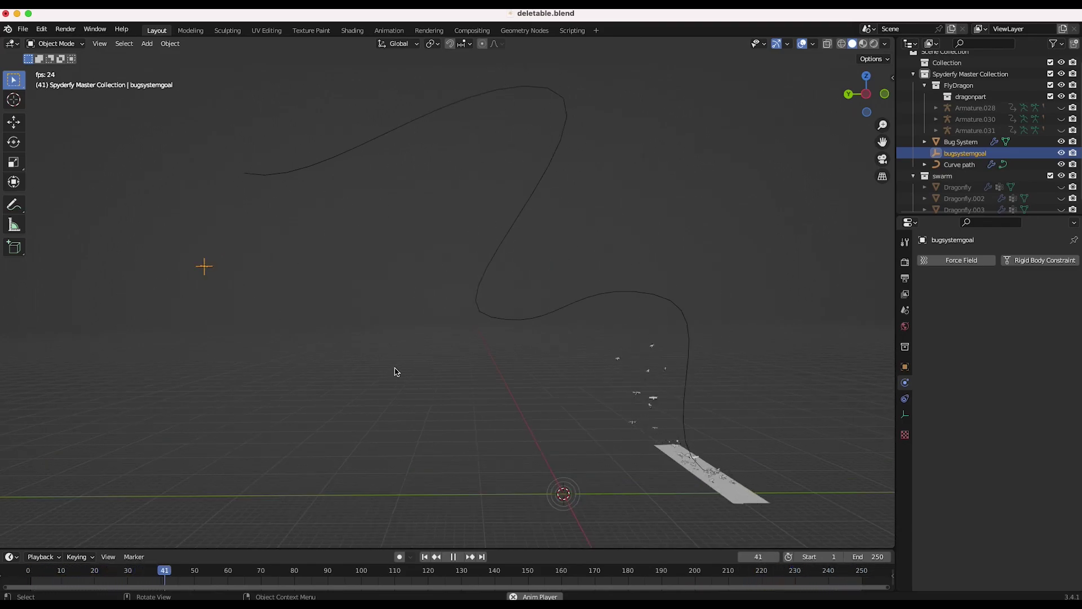
# Try moving the goal empty left, undo it, and place it at a new spot.
pyautogui.press('g')
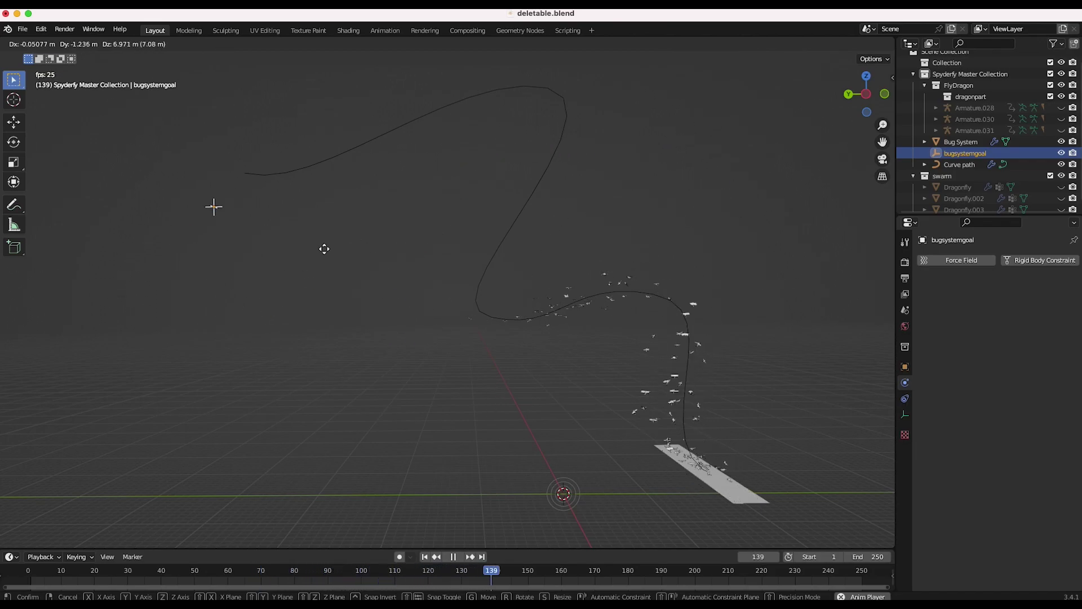
pyautogui.click(157, 220)
pyautogui.scroll(-2, 537, 325)
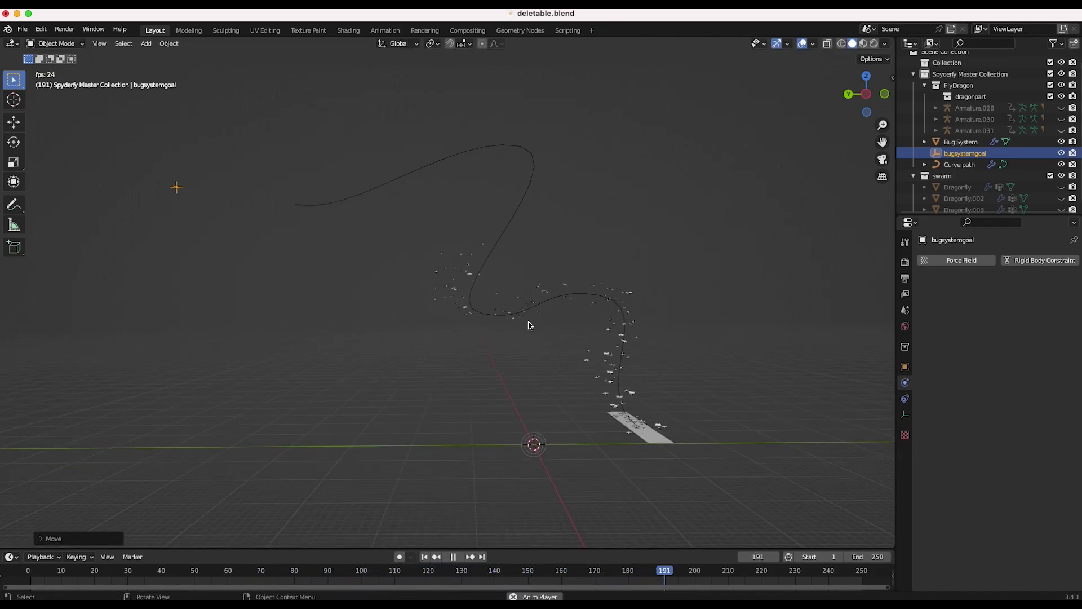
pyautogui.hotkey('ctrl', 'z')
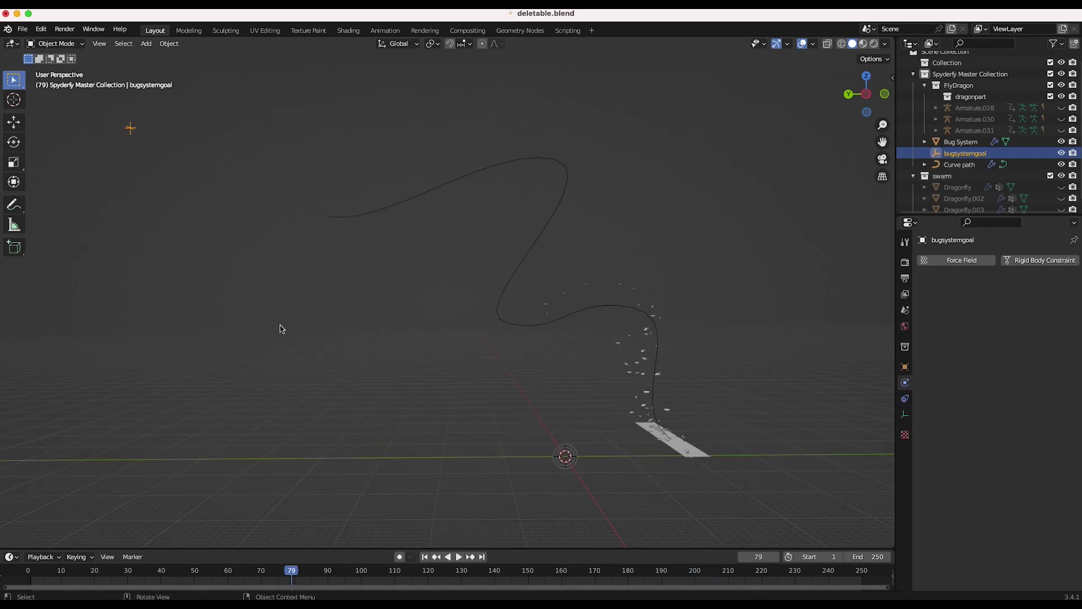
pyautogui.click(425, 557)
pyautogui.press('g')
pyautogui.click(657, 319)
pyautogui.scroll(3, 658, 319)
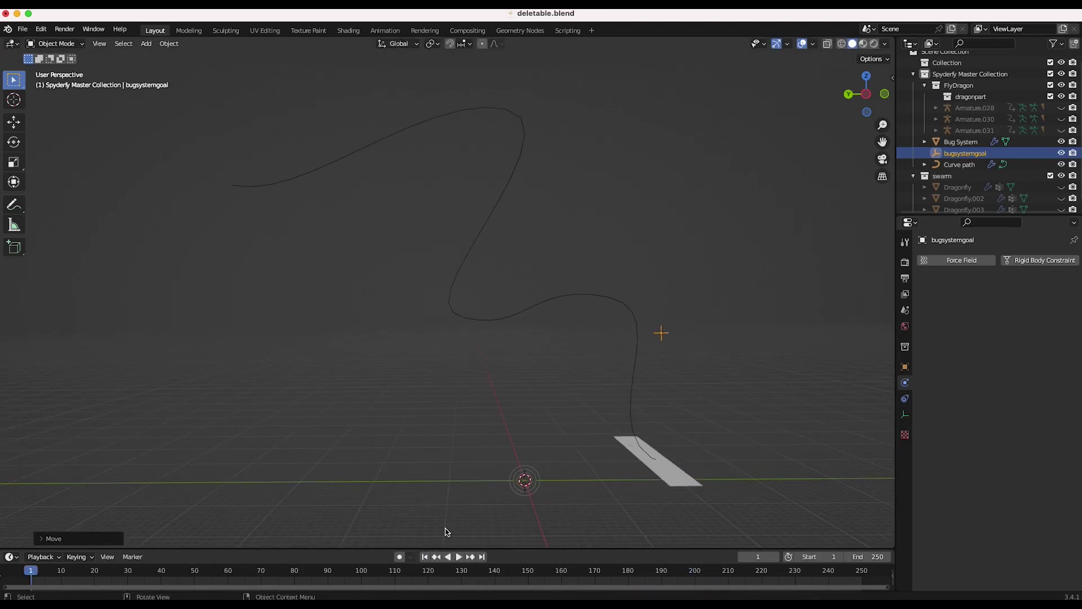
# Replay from frame 1 and drop the goal empty beside the curve's right-hand bend.
pyautogui.click(426, 557)
pyautogui.click(459, 557)
pyautogui.press('g')
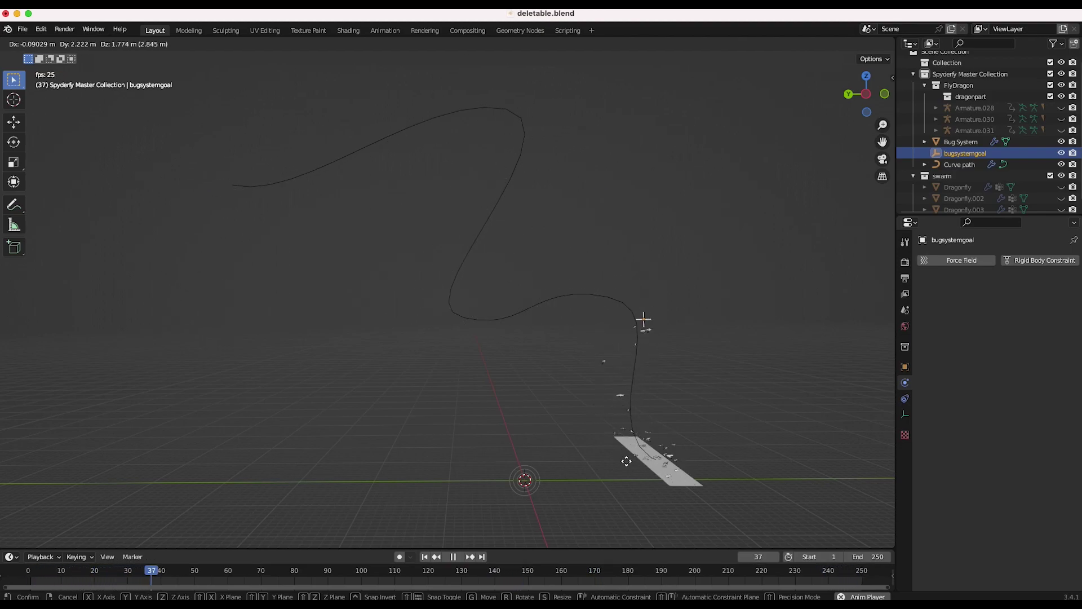
pyautogui.click(574, 413)
# With Auto Keying on, record the goal empty's live movement during playback from frame 1.
pyautogui.press('space')
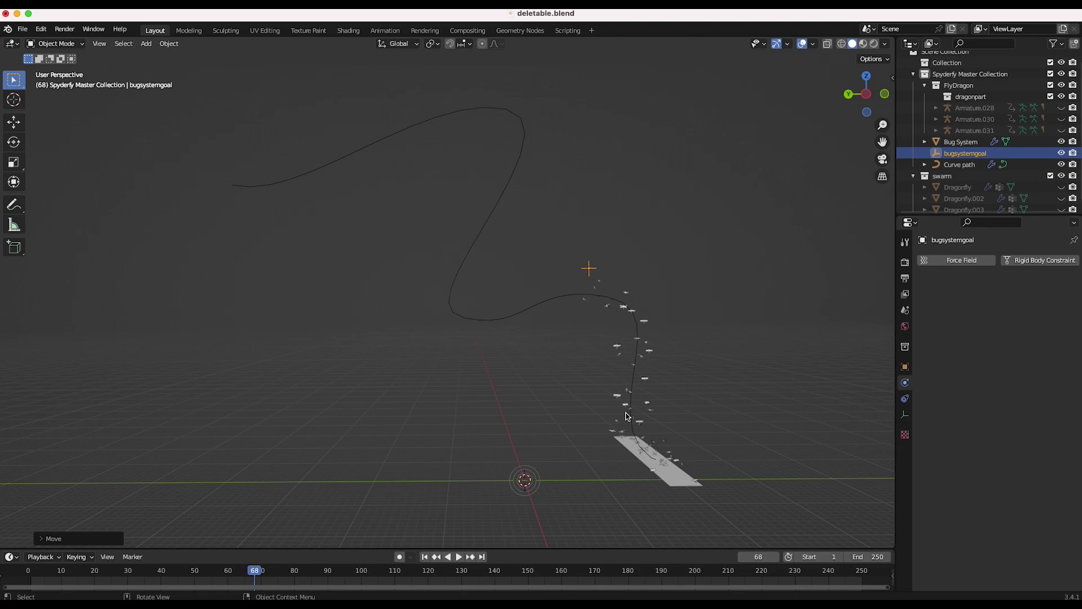
pyautogui.click(424, 557)
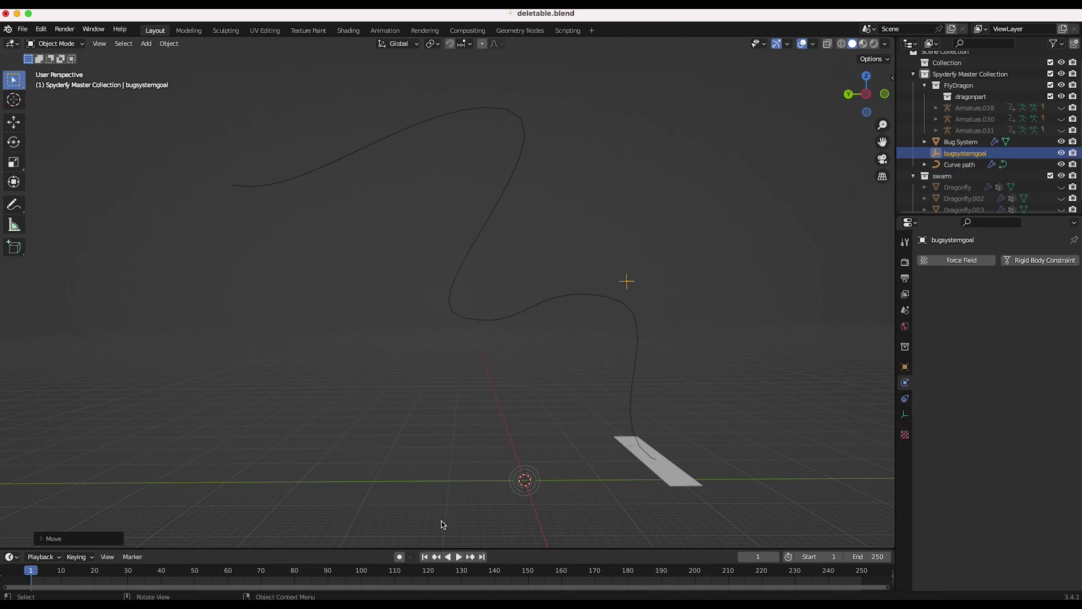
pyautogui.click(400, 557)
pyautogui.press('space')
pyautogui.press('g')
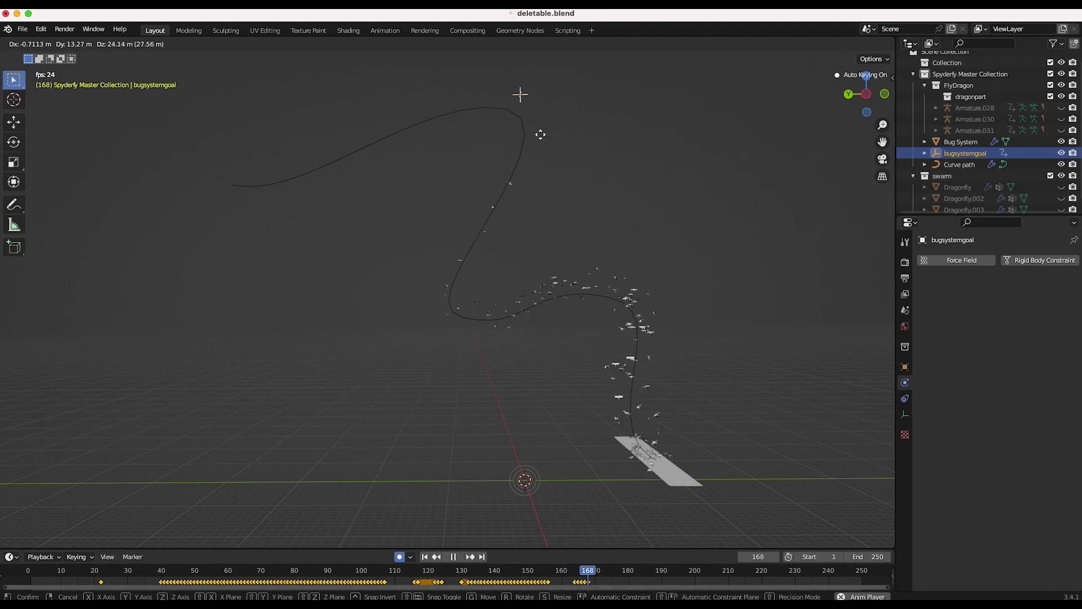
pyautogui.click(220, 224)
pyautogui.press('space')
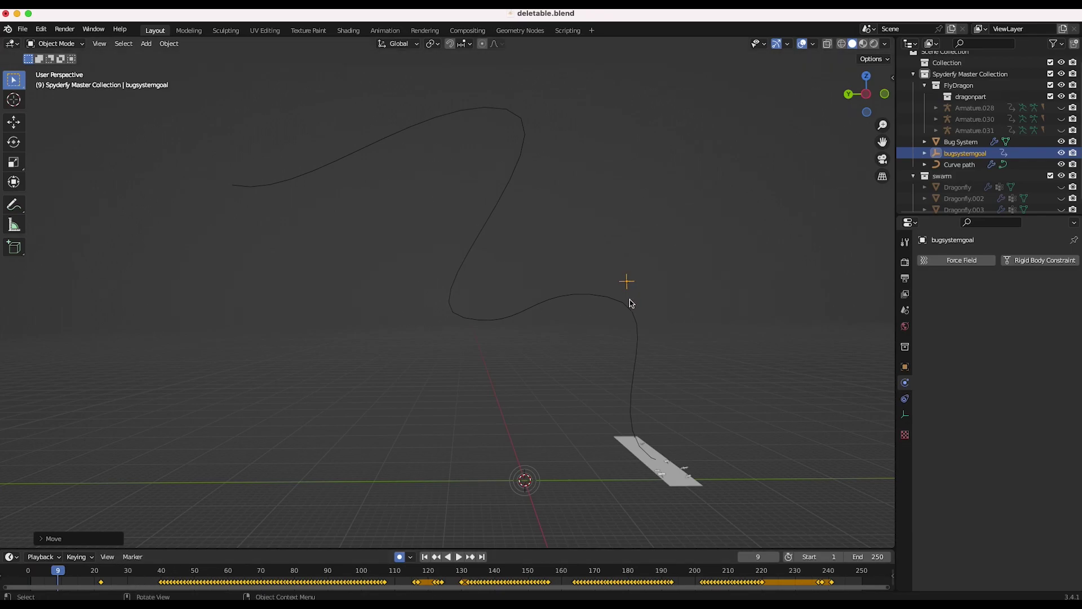
# Replay the swarm, stopping at frame 174, and select the Curve path force field.
pyautogui.press('space')
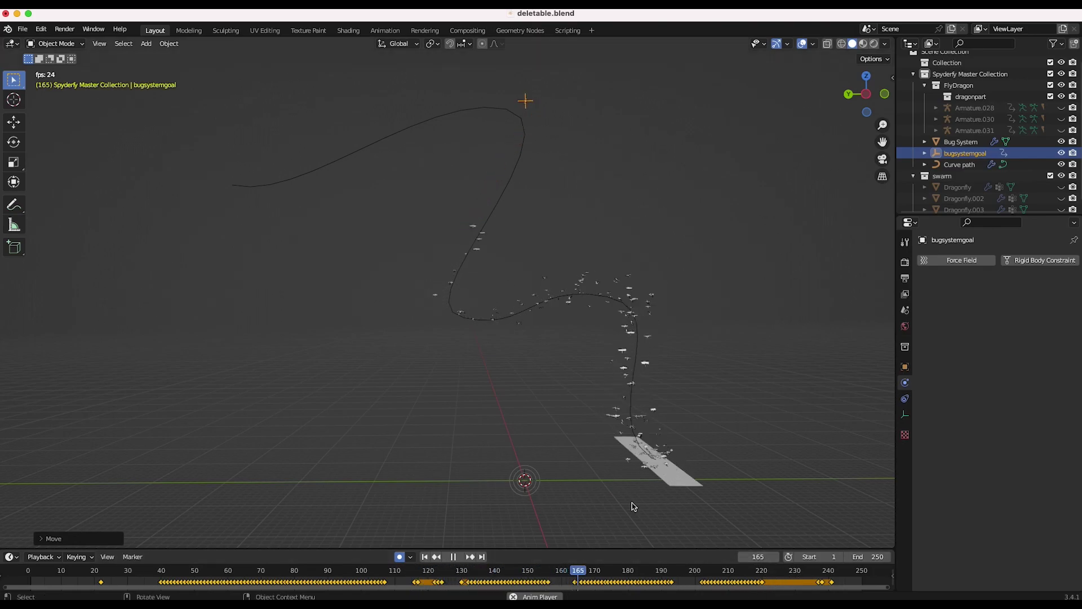
pyautogui.press('space')
pyautogui.hscroll(-10, 530, 320)
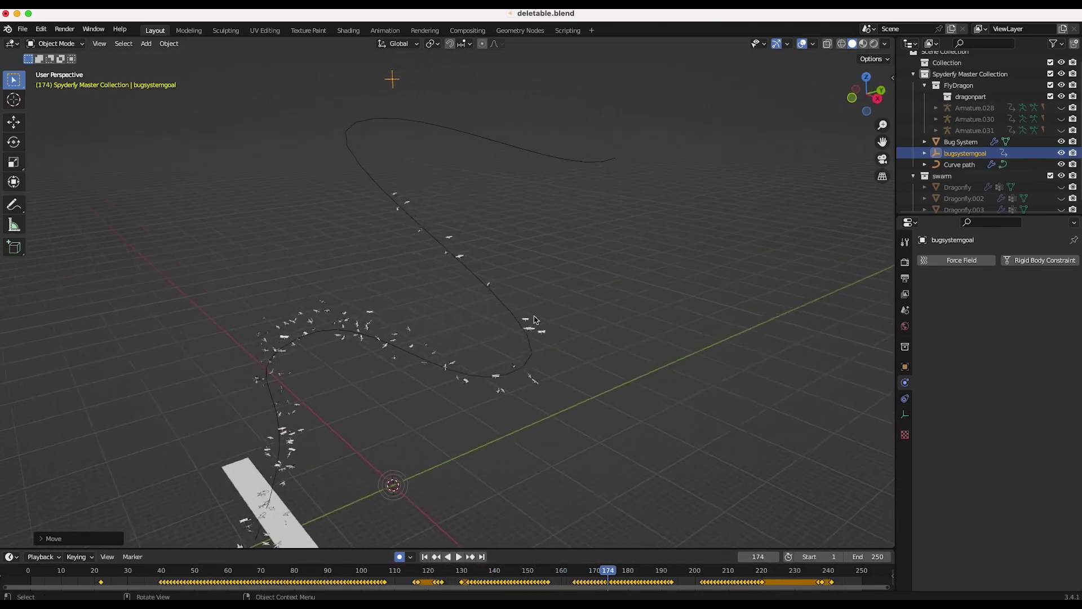
pyautogui.hscroll(-15, 534, 320)
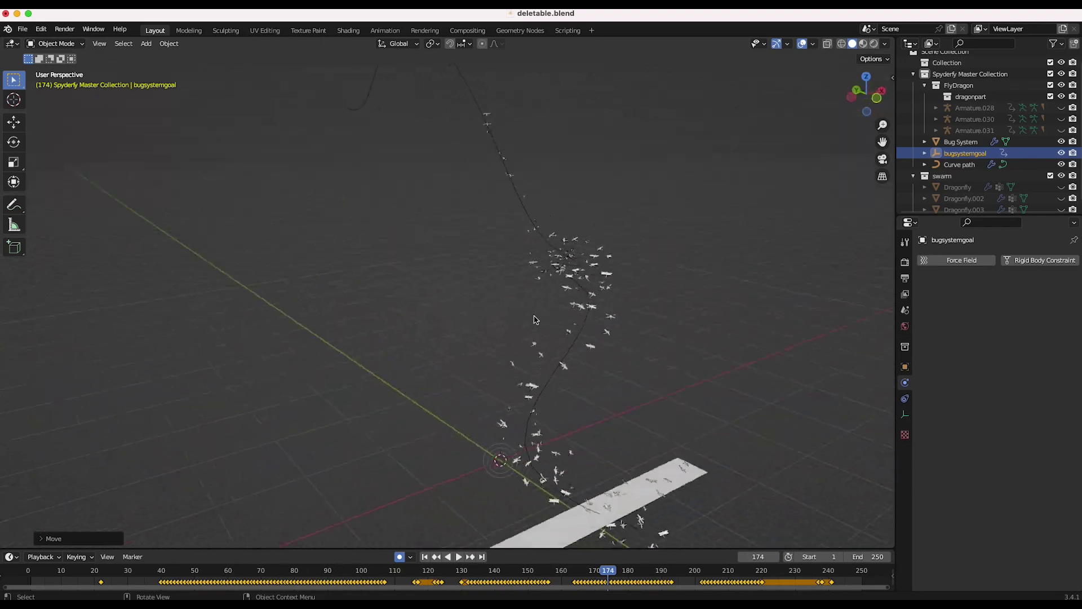
pyautogui.hscroll(-10, 535, 320)
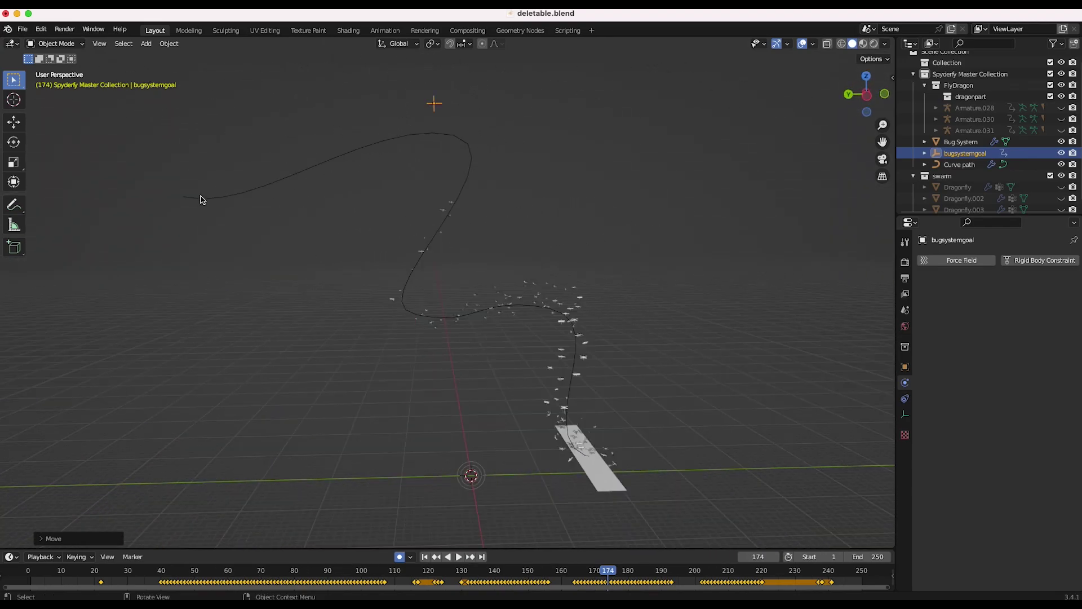
pyautogui.click(218, 200)
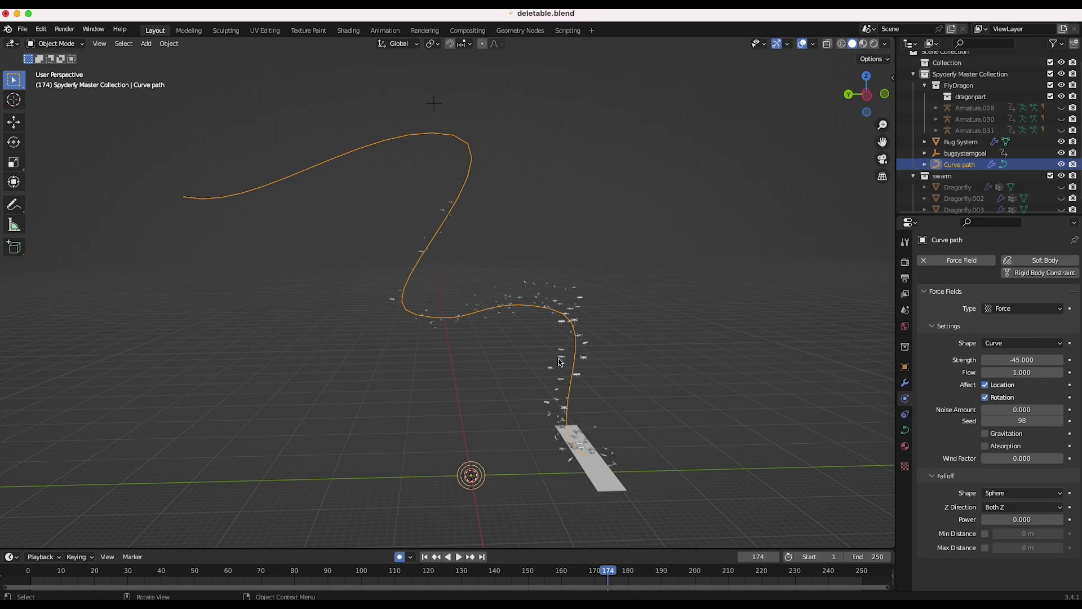
# Select Bug System and set its boid Movement Max Air Speed to 80.
pyautogui.click(588, 343)
pyautogui.scroll(-4, 975, 501)
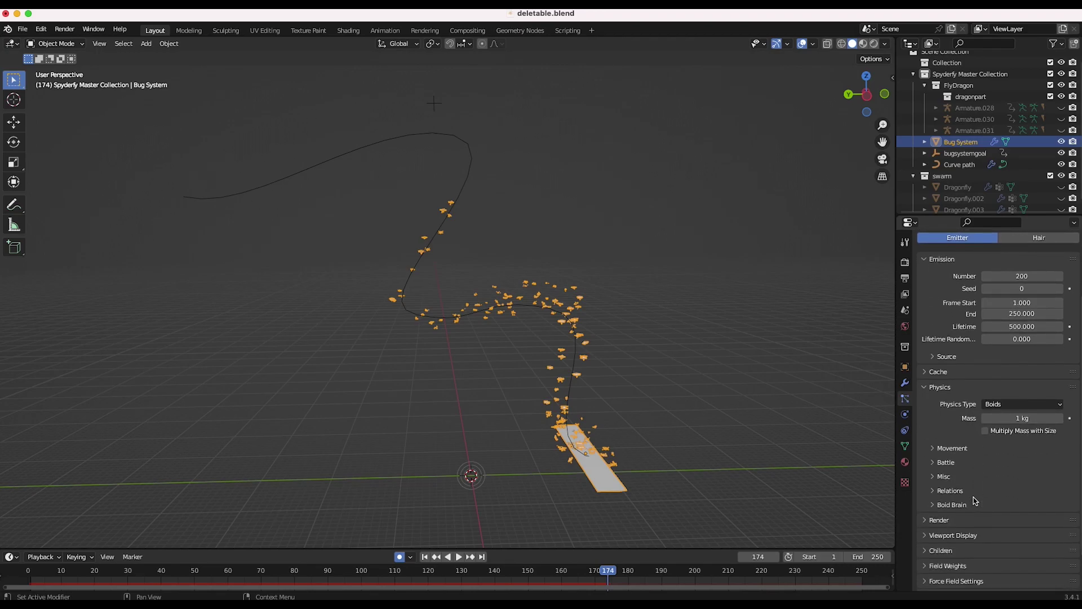
pyautogui.click(941, 448)
pyautogui.scroll(-1, 992, 473)
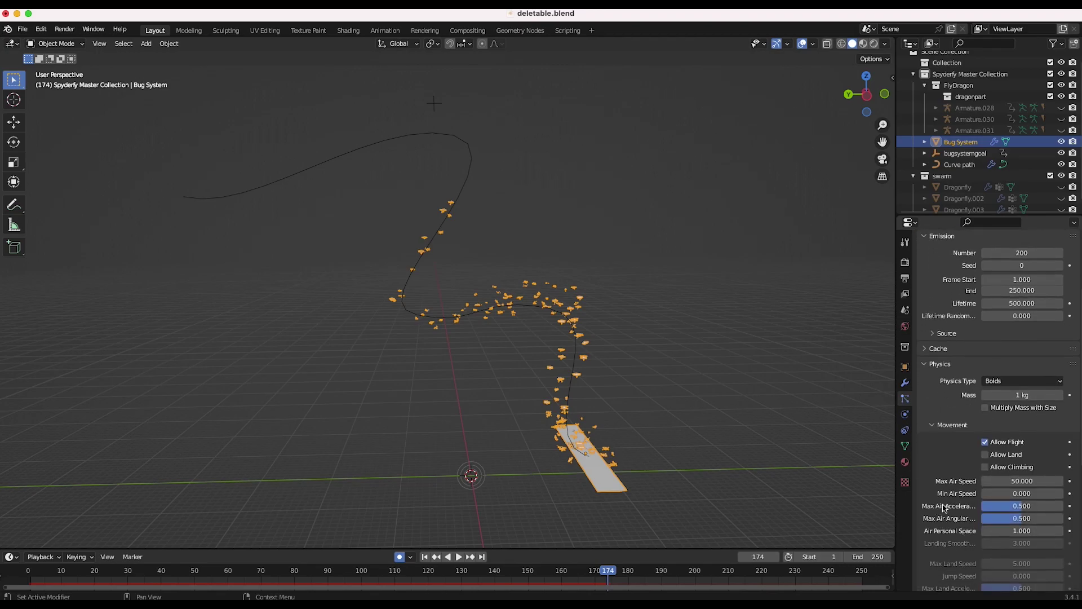
pyautogui.click(1013, 481)
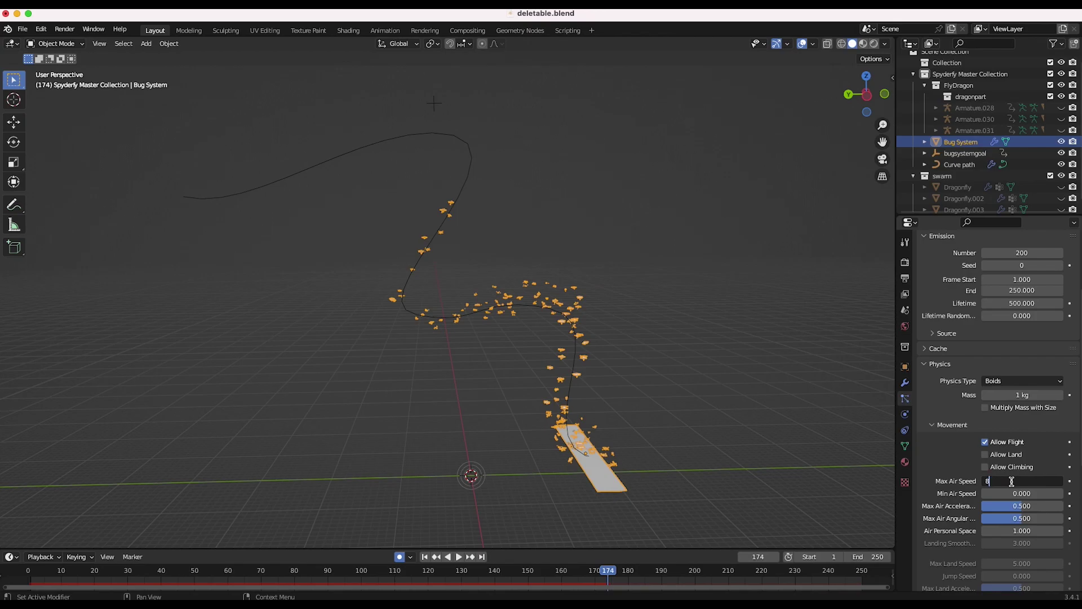
pyautogui.press('Return')
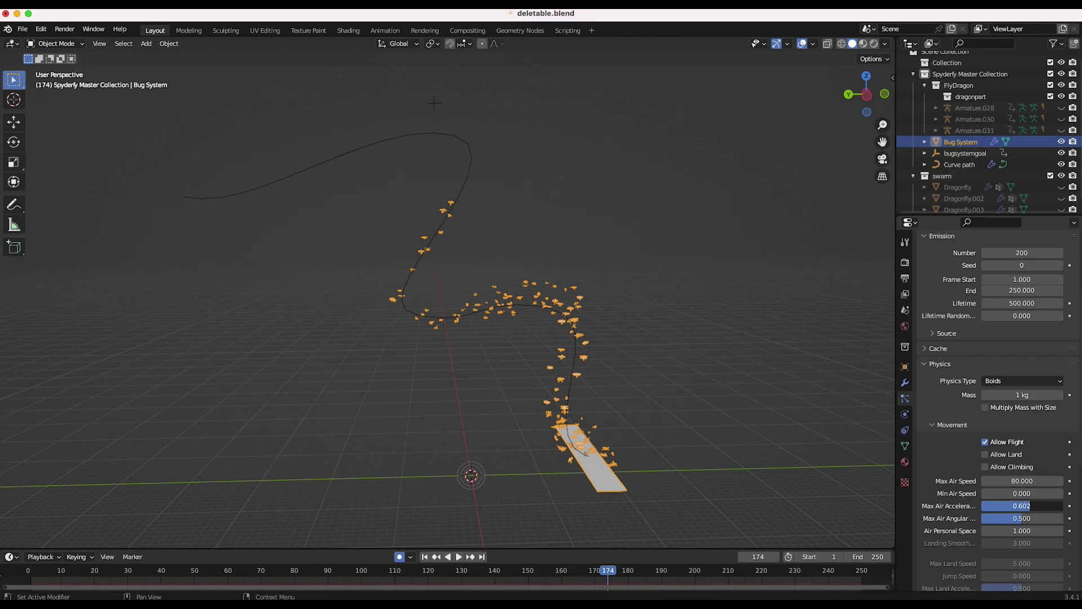
# Replay the faster swarm from the first frame with Bug System deselected.
pyautogui.click(427, 557)
pyautogui.click(459, 557)
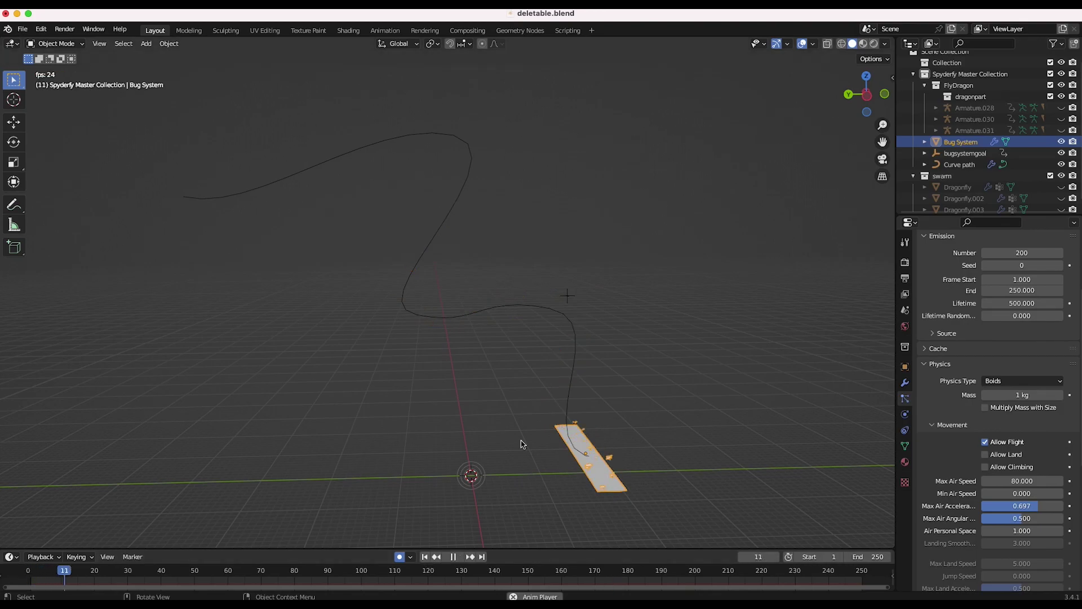
pyautogui.click(688, 288)
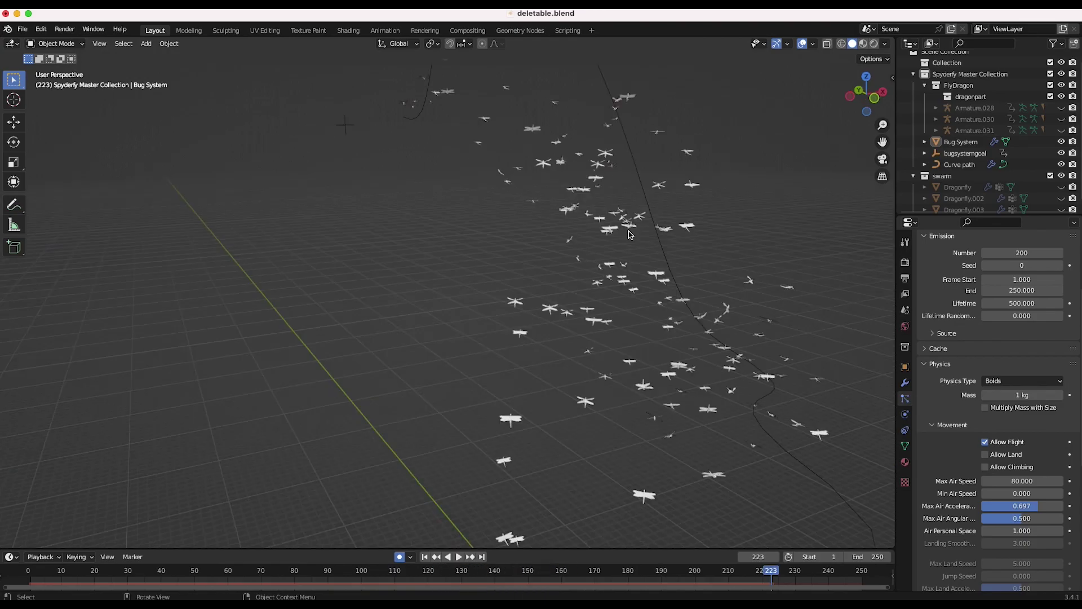
pyautogui.keyDown('shift'); pyautogui.scroll(-5, 631, 235); pyautogui.keyUp('shift')
pyautogui.keyDown('shift'); pyautogui.hscroll(3, 630, 234); pyautogui.keyUp('shift')
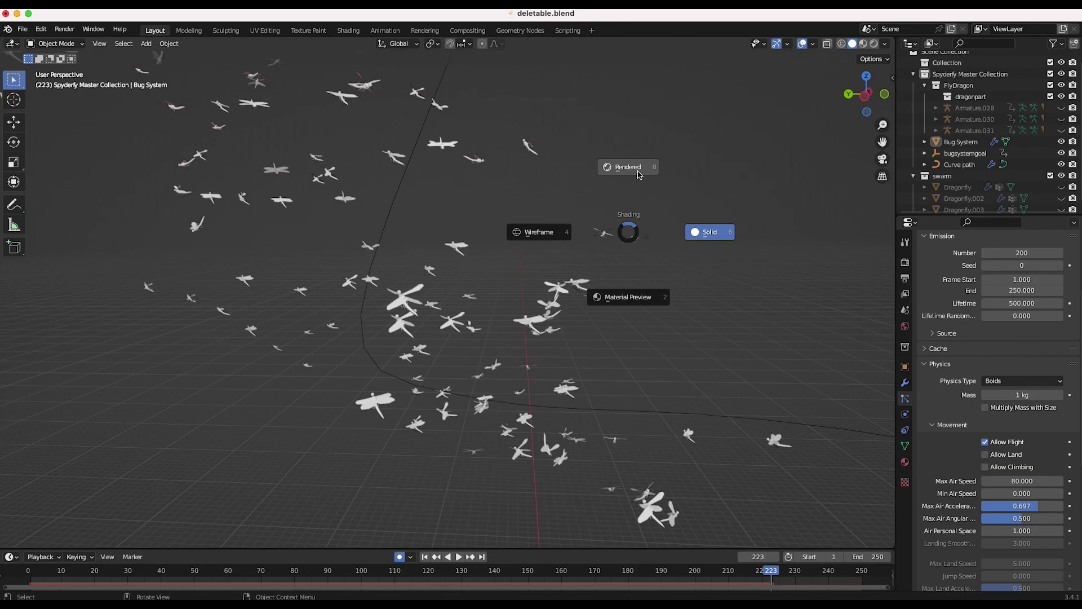
# Switch the viewport to Rendered shading, orbit around the swarm, and reselect Bug System.
pyautogui.click(639, 175)
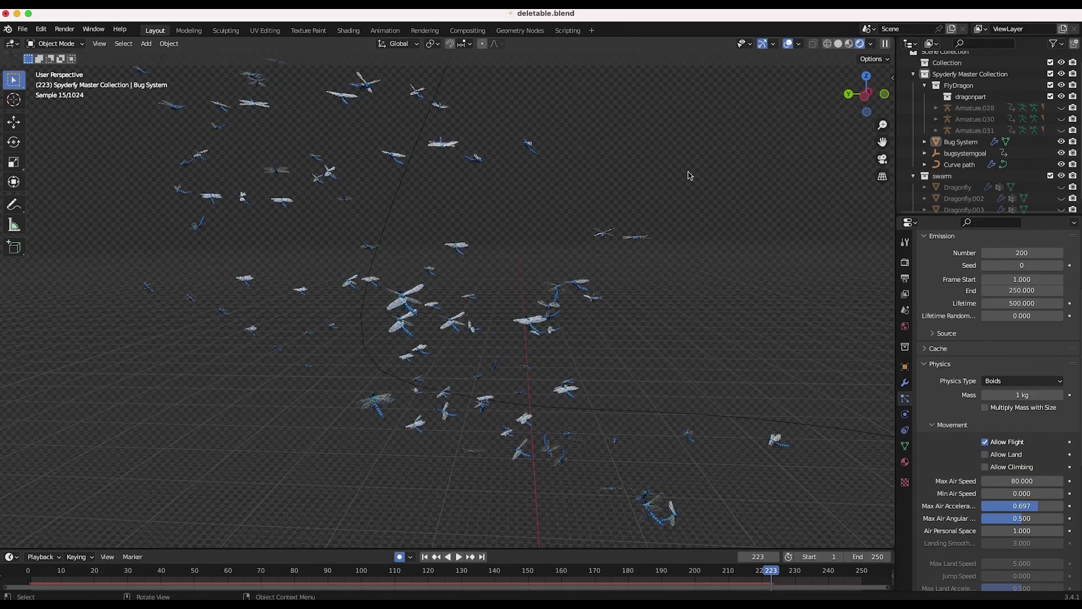
pyautogui.moveTo(345, 283); pyautogui.dragTo(395, 273, button='middle')
pyautogui.scroll(5, 407, 271)
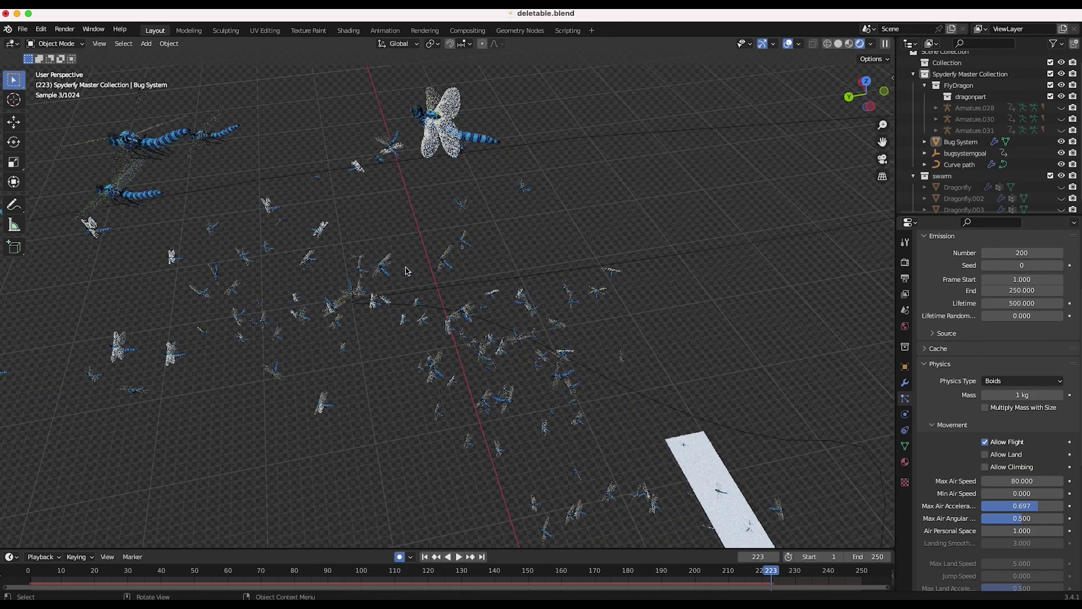
pyautogui.scroll(-6, 406, 271)
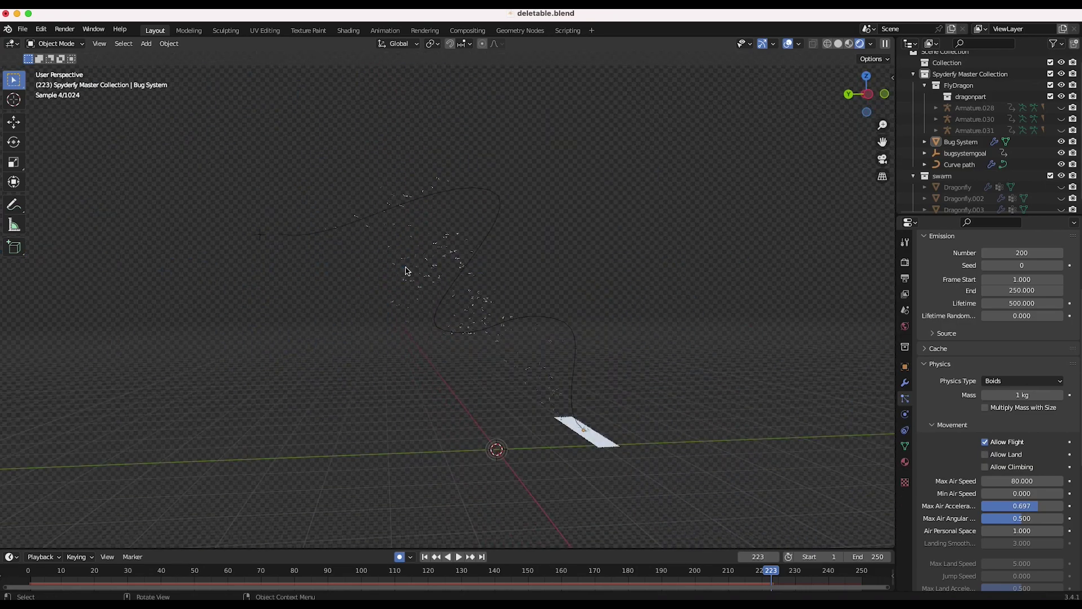
pyautogui.scroll(1, 407, 271)
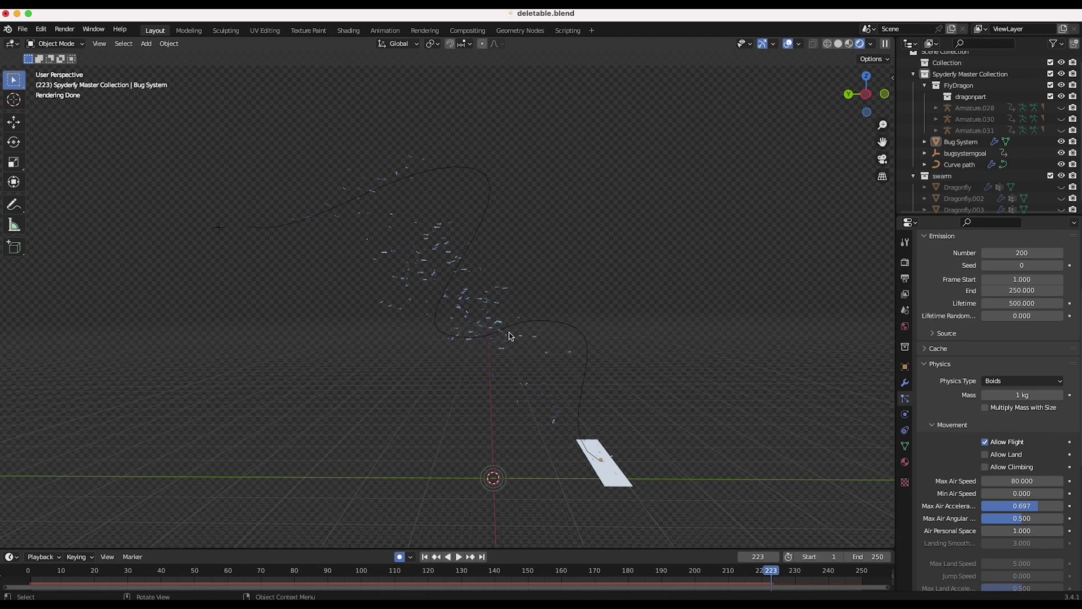
pyautogui.click(418, 258)
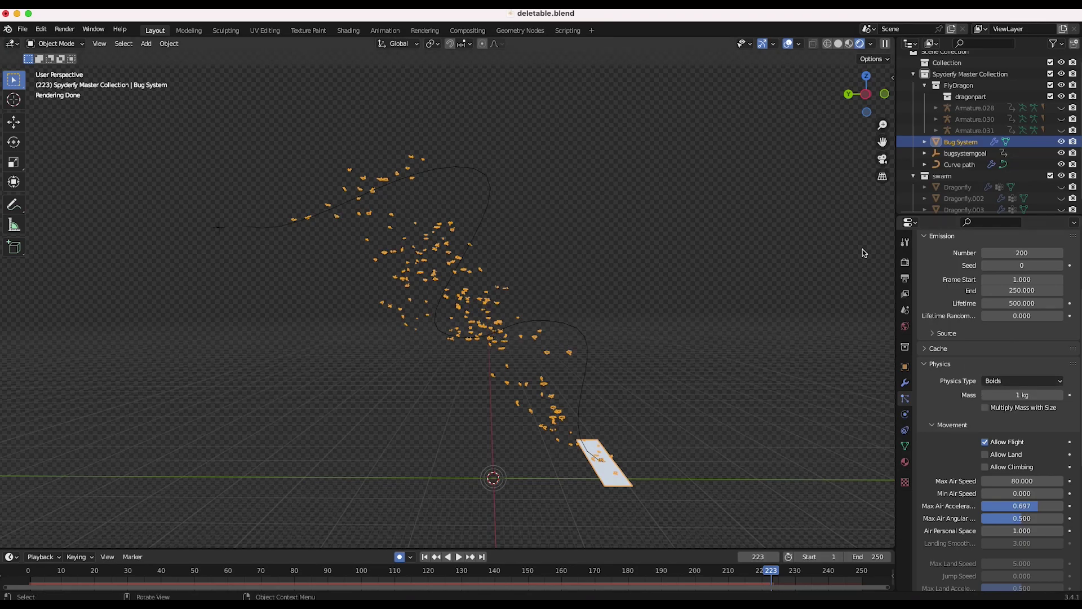
pyautogui.scroll(-1, 975, 470)
# Save deletable.blend, bake the Bug System cache to 250 frames, and scrub the baked result.
pyautogui.click(928, 339)
pyautogui.scroll(-2, 966, 442)
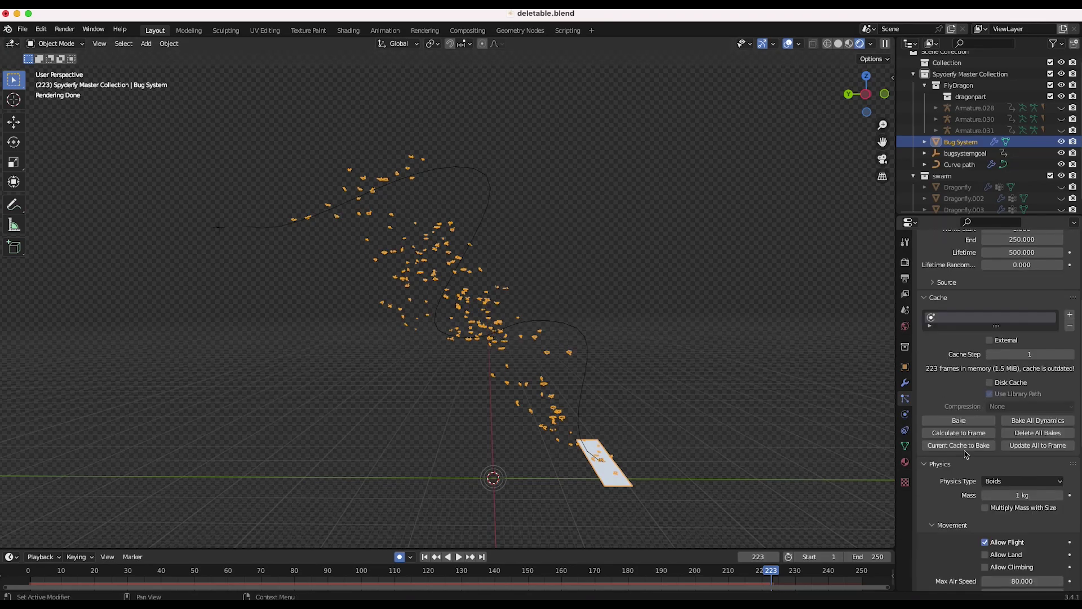
pyautogui.click(23, 30)
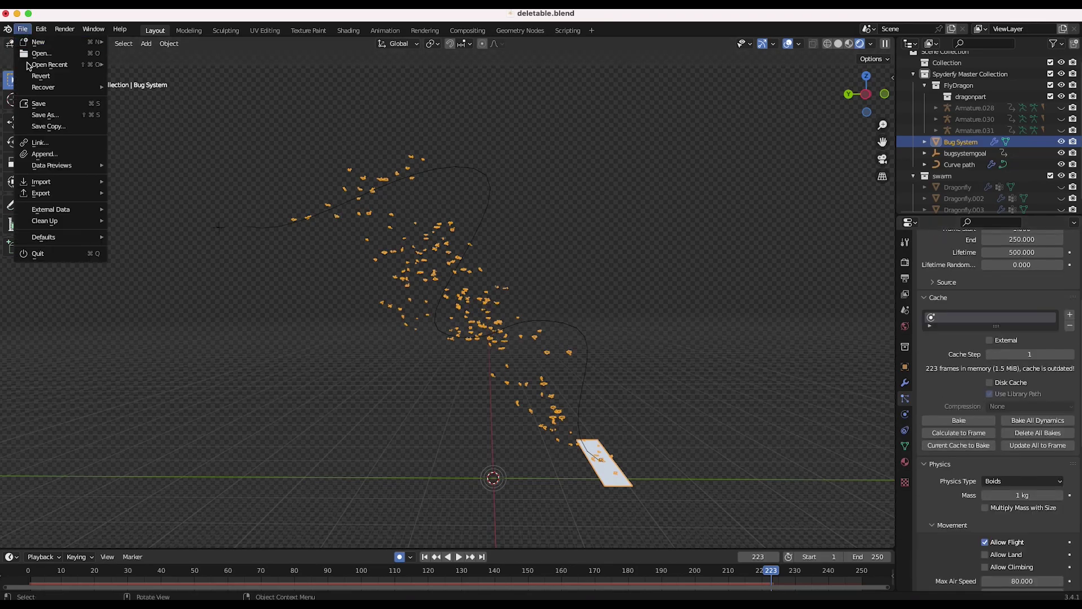
pyautogui.click(40, 104)
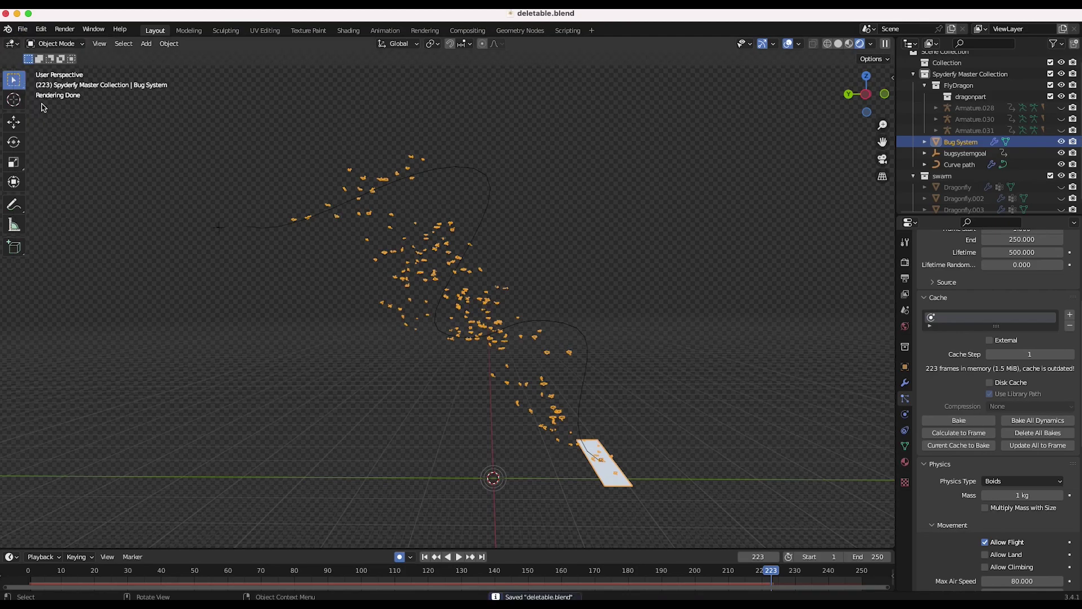
pyautogui.click(961, 422)
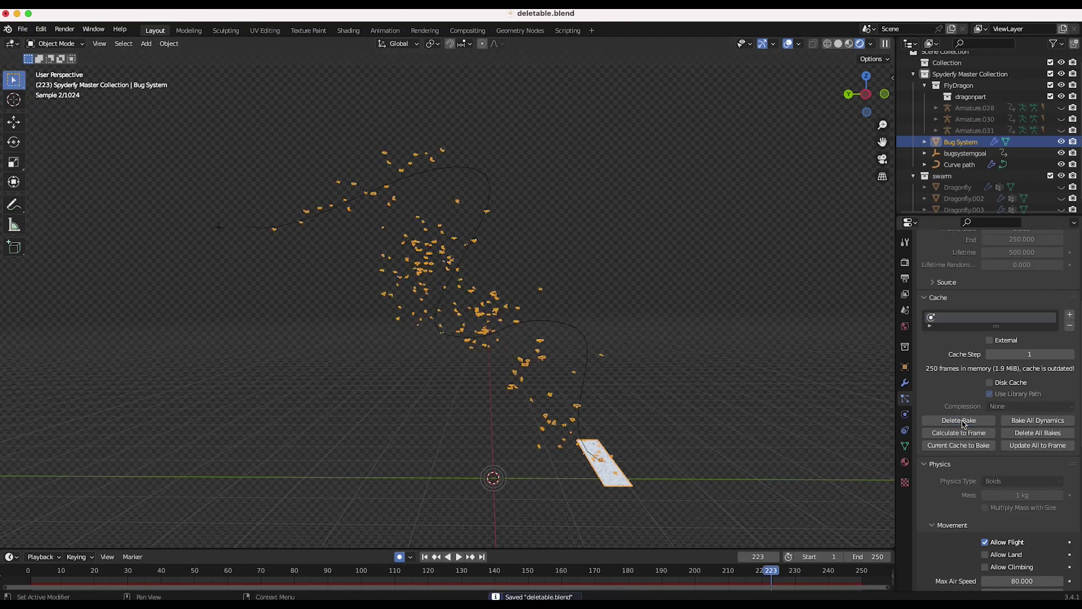
pyautogui.moveTo(271, 571); pyautogui.dragTo(688, 570)
pyautogui.click(747, 270)
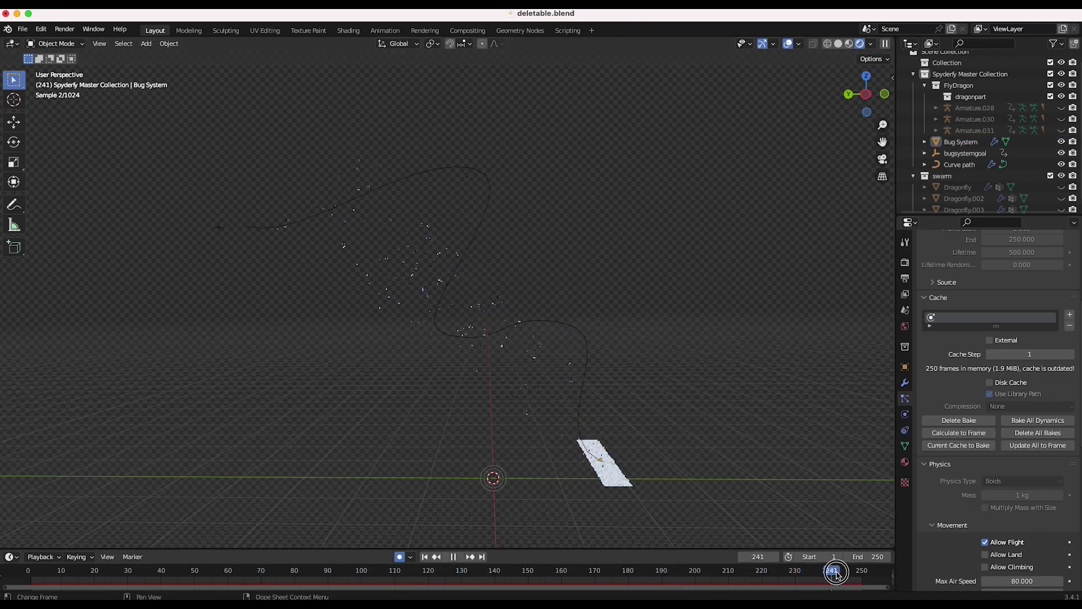